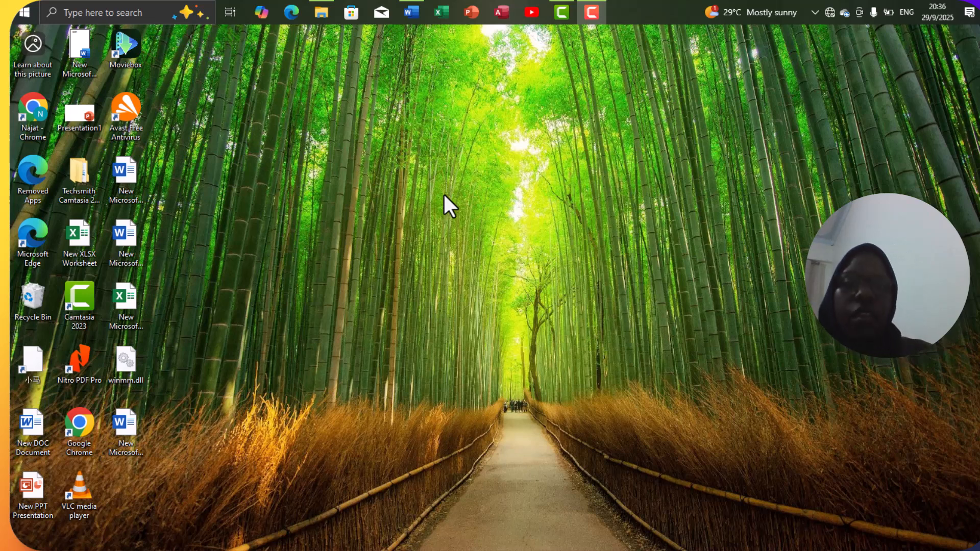
Step: Open the blank document 'New Microsoft Word Document (4)' from the desktop
right_click(444, 195)
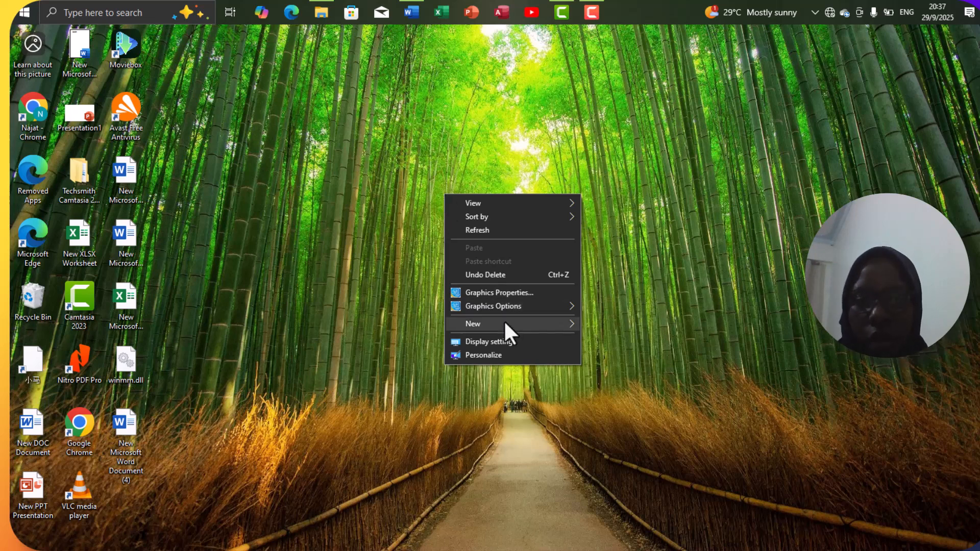
mouse_move(504, 322)
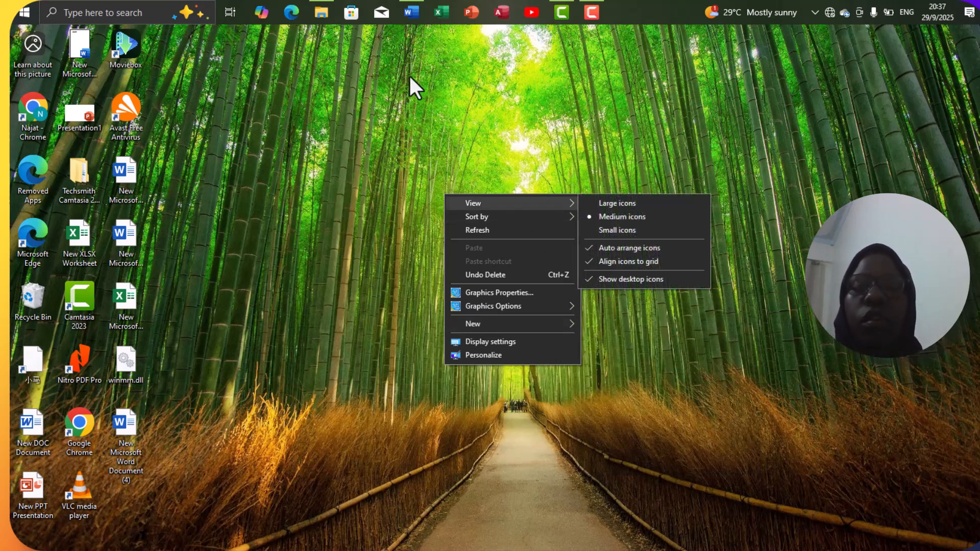
click(411, 12)
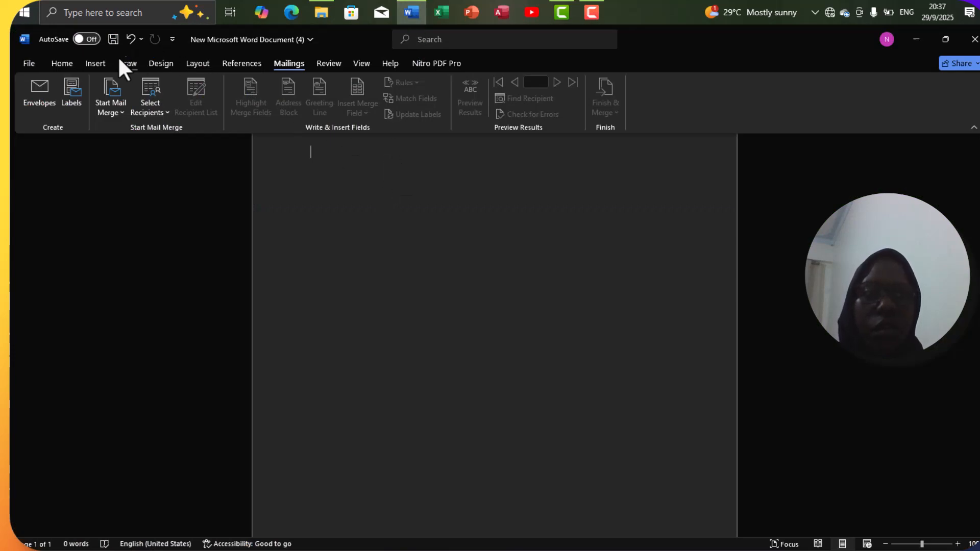
Step: Generate five paragraphs of sample text using =rand() on the Home tab
click(61, 64)
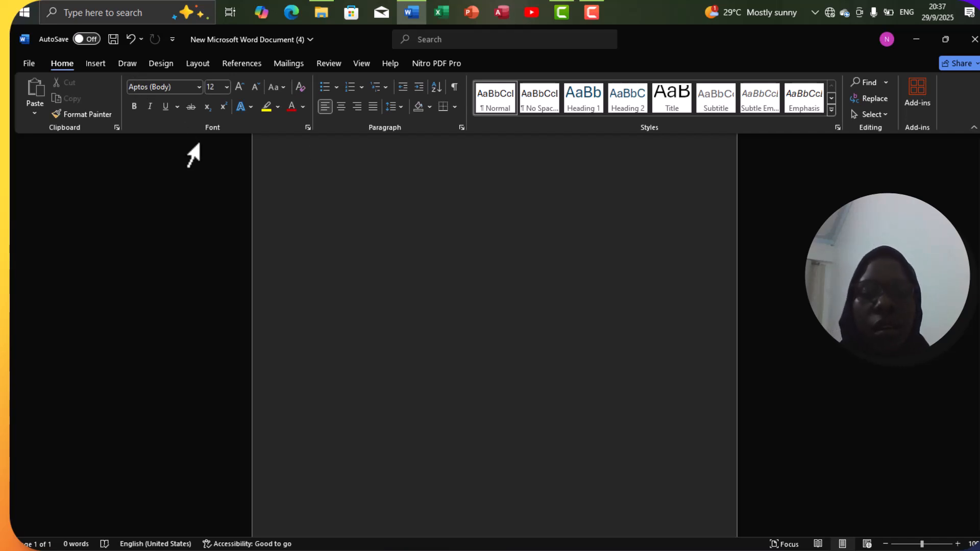
text(=)
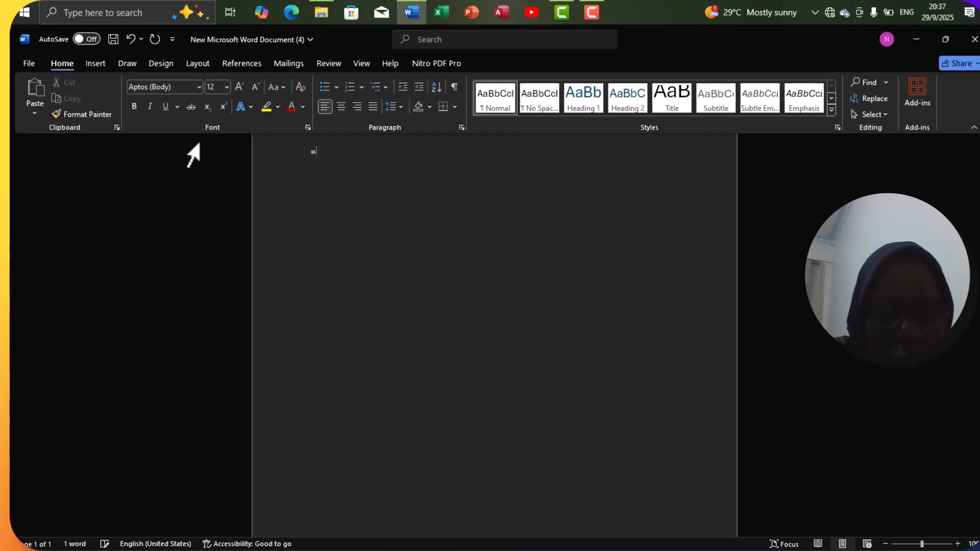
text(rand())
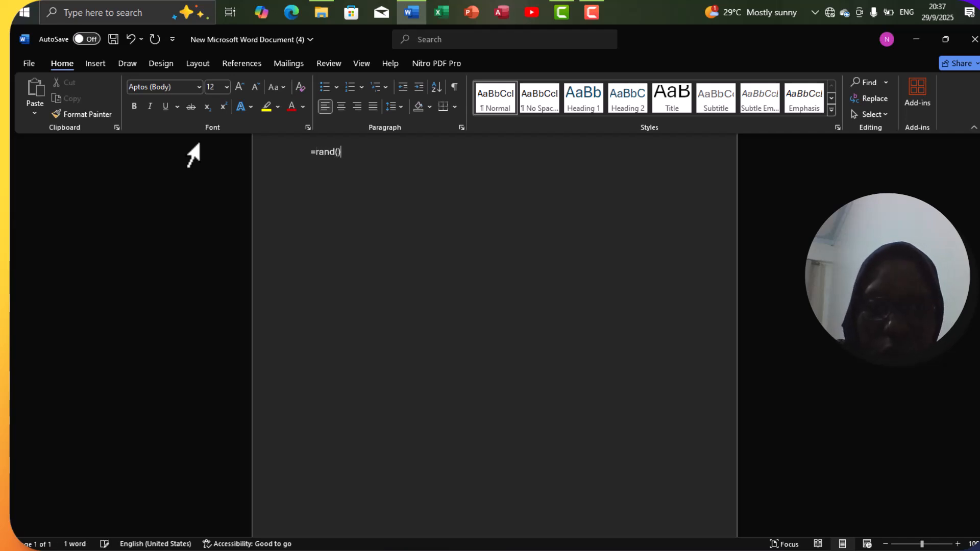
key(Return)
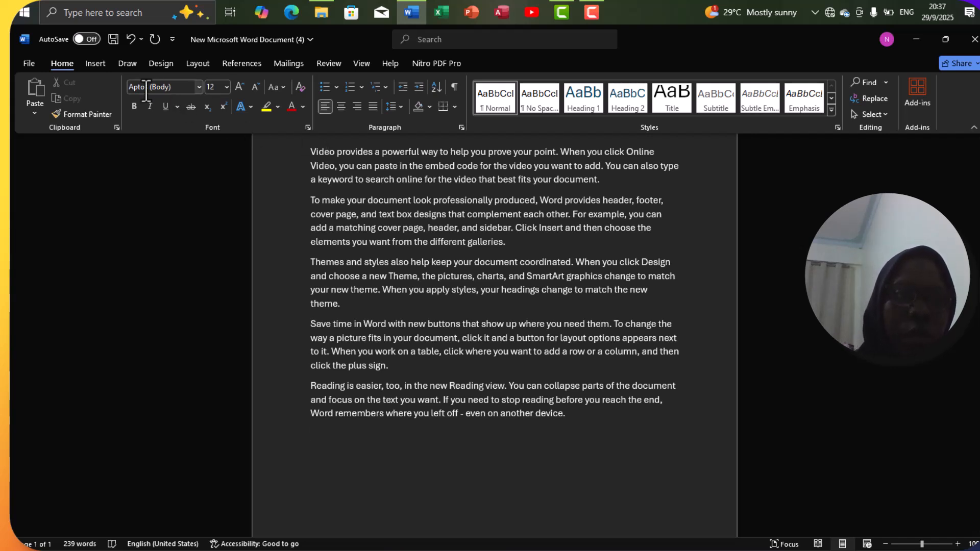
Step: Select all the document text and set it to Bahnschrift Light Condensed
click(199, 87)
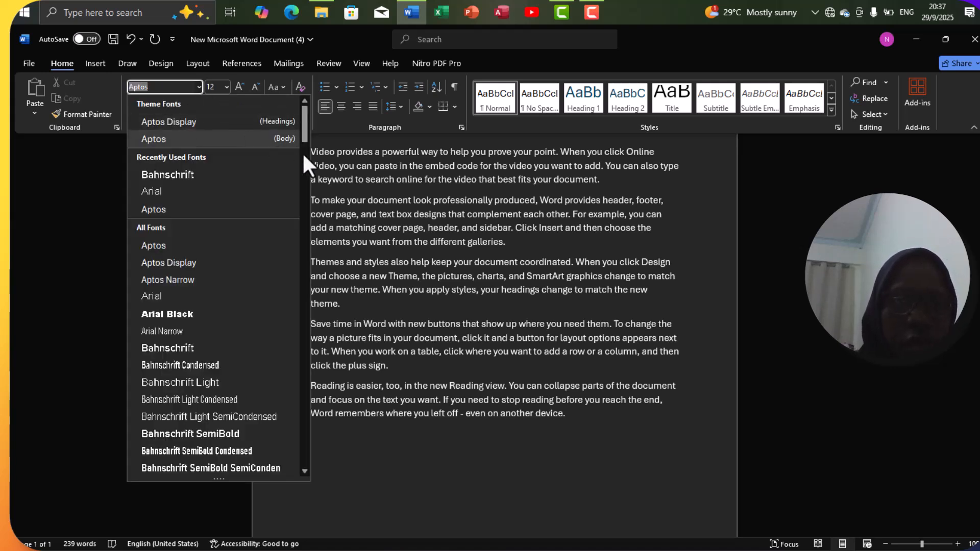
click(327, 163)
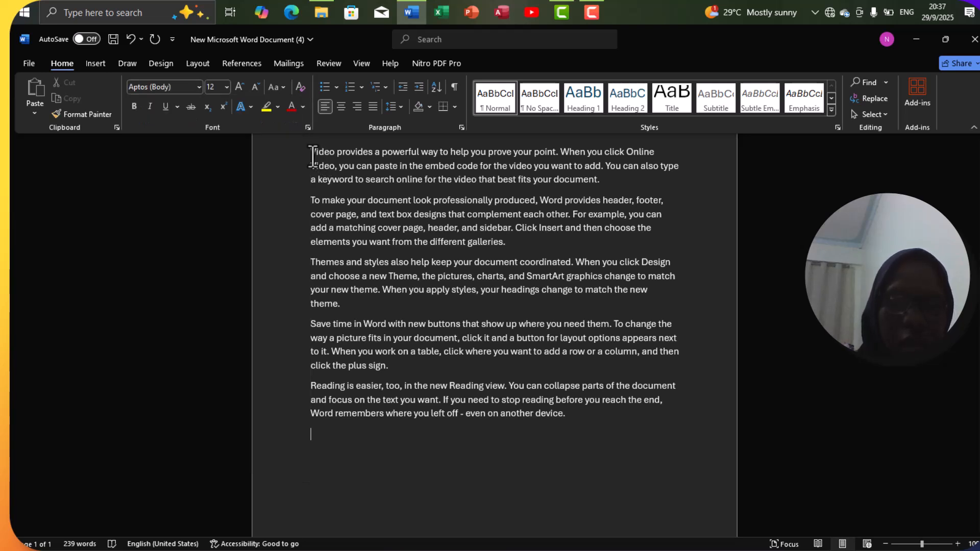
drag(310, 152, 379, 289)
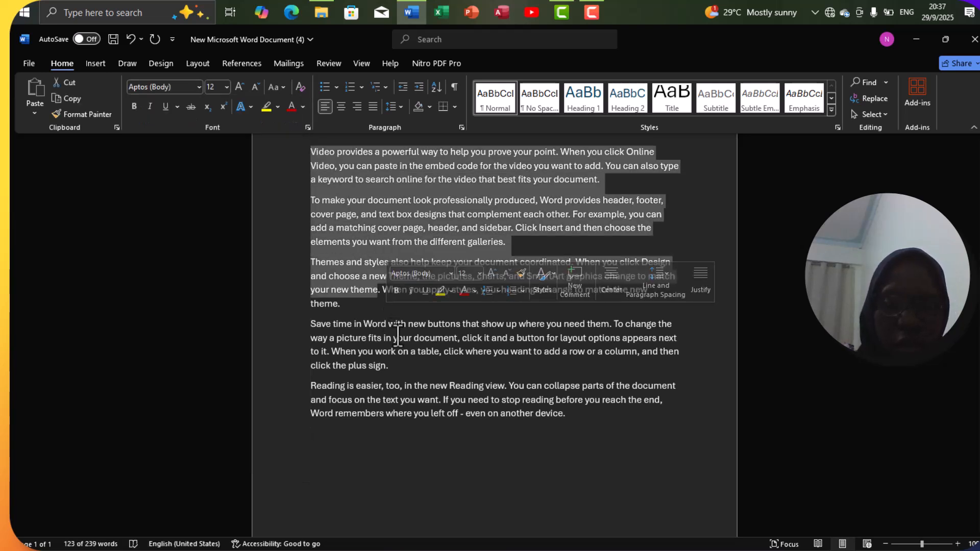
click(409, 392)
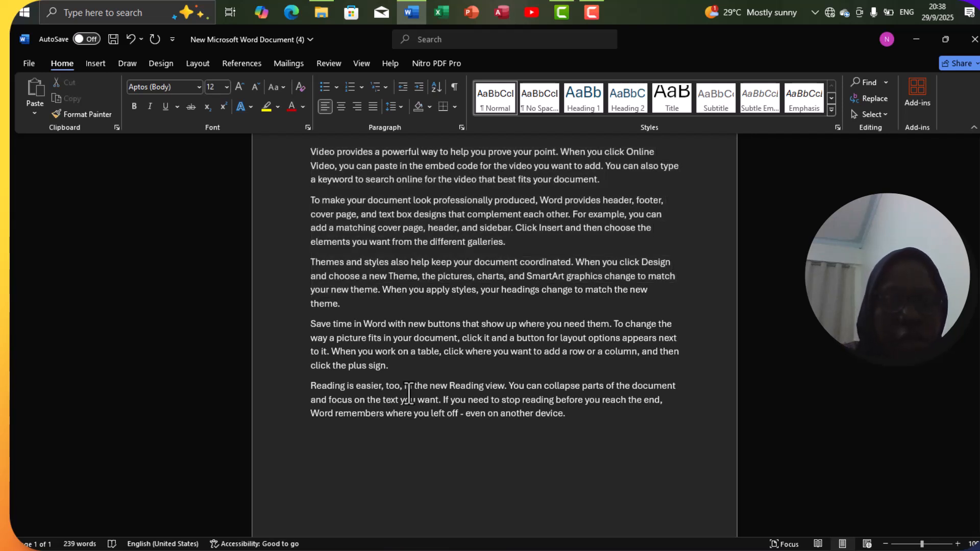
key(ctrl+a)
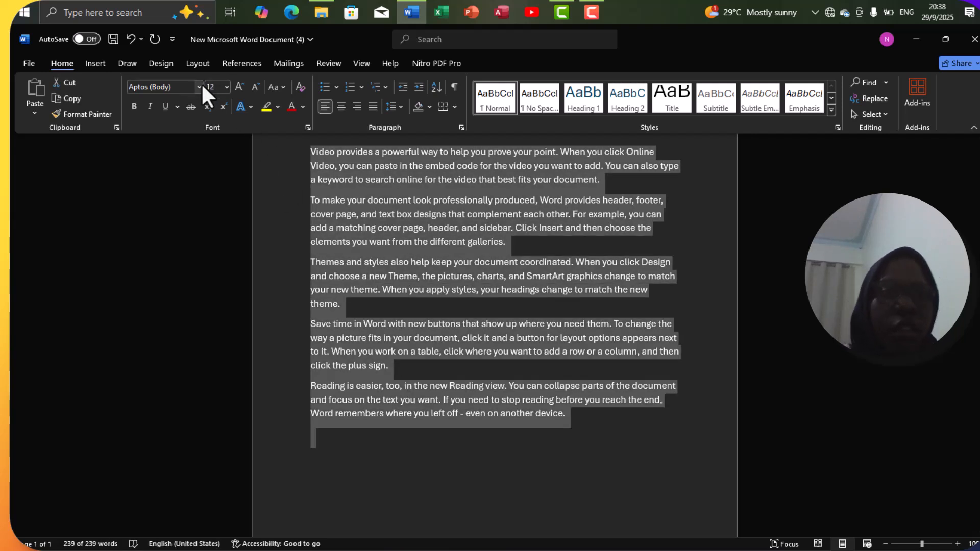
click(199, 87)
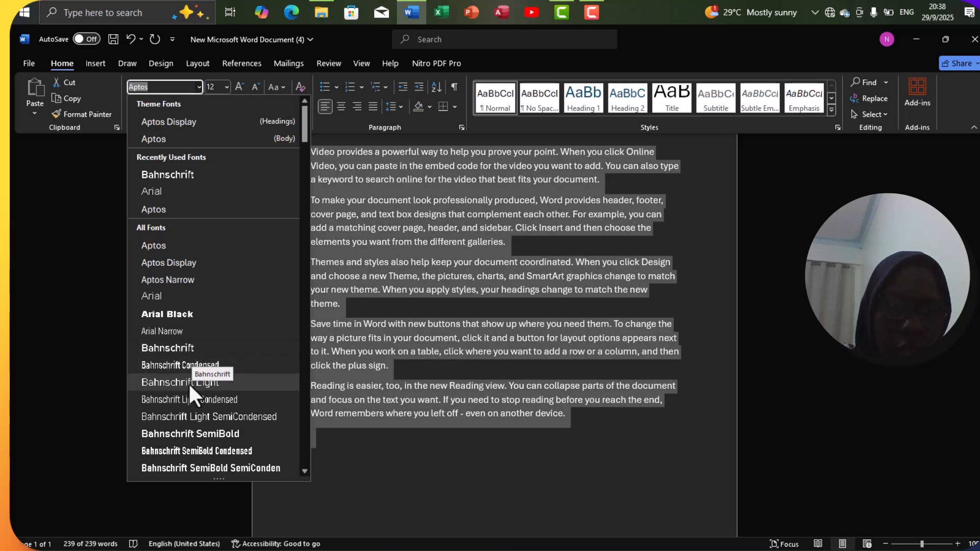
click(188, 399)
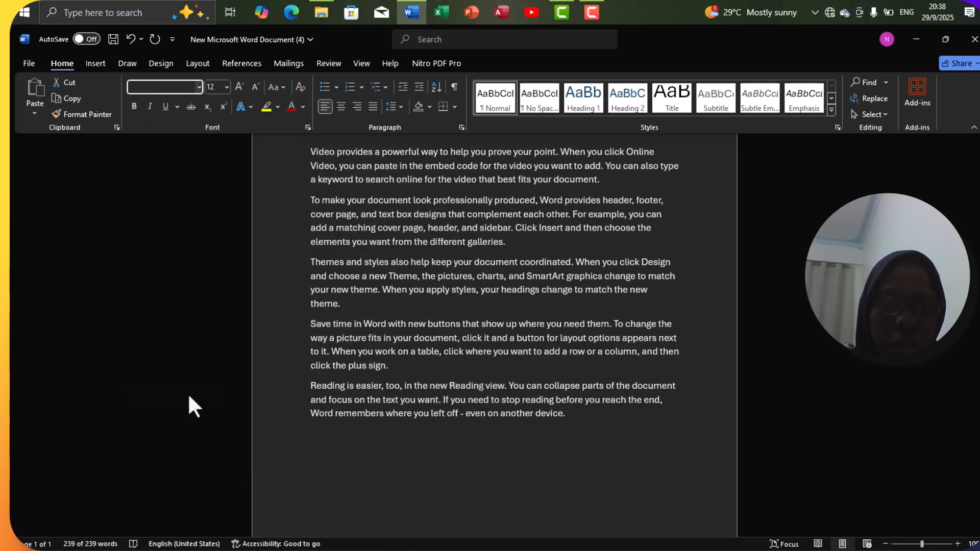
click(228, 89)
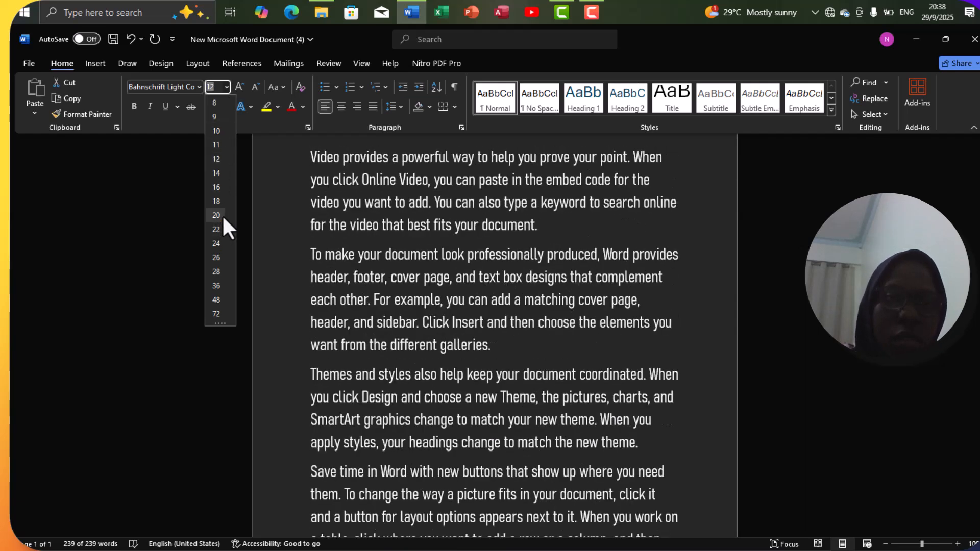
Step: Set all the sample text to 20 pt bold
click(217, 215)
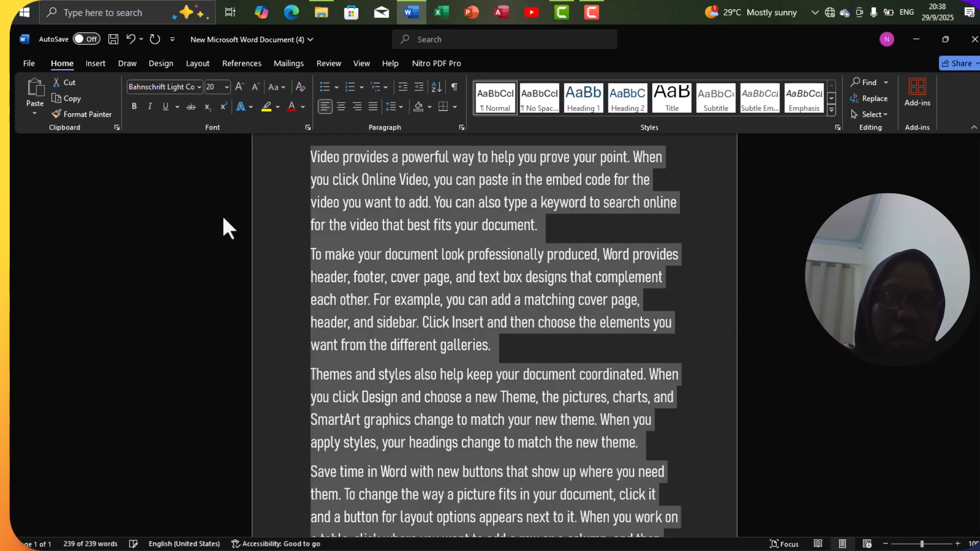
click(134, 106)
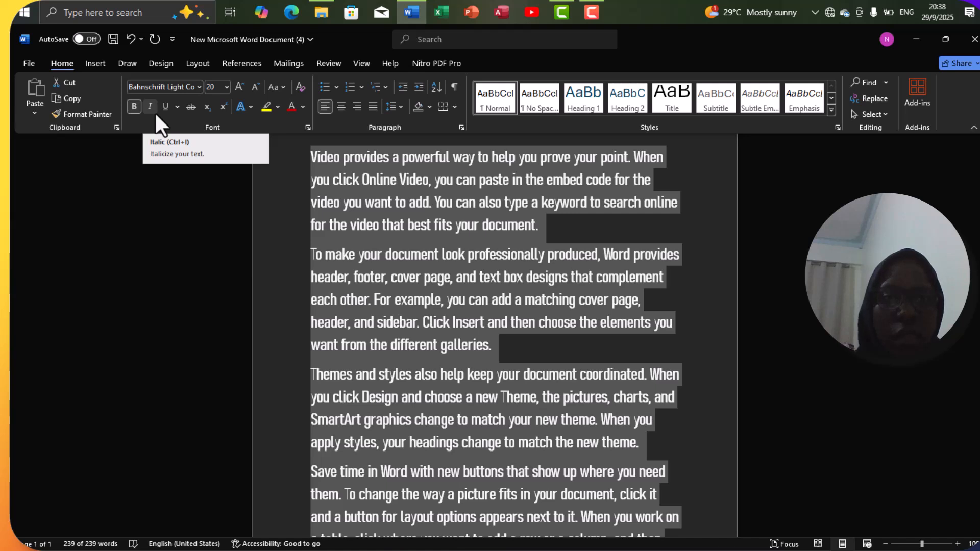
click(360, 237)
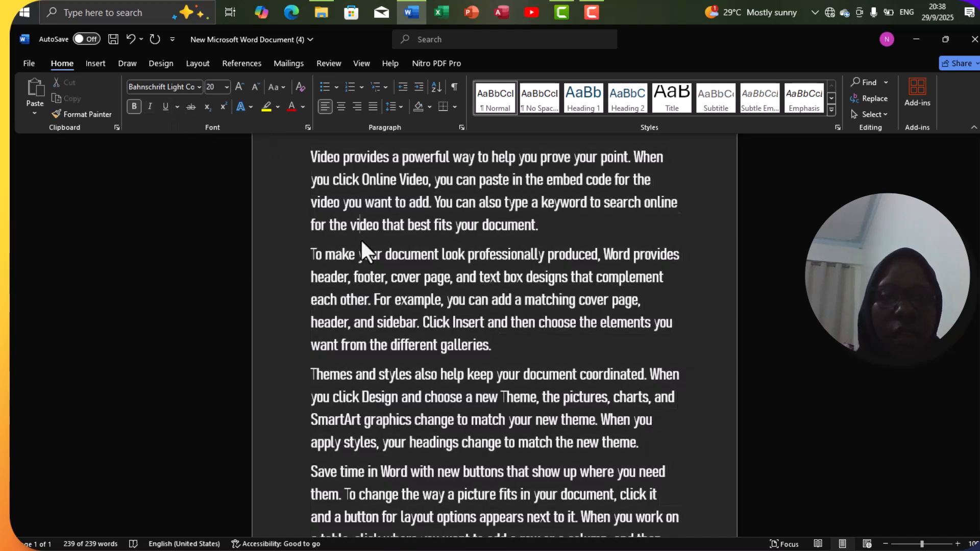
Step: Make 'Video provides a powerful way to help you prove your point.' single-underlined, italic and red
drag(308, 158, 614, 162)
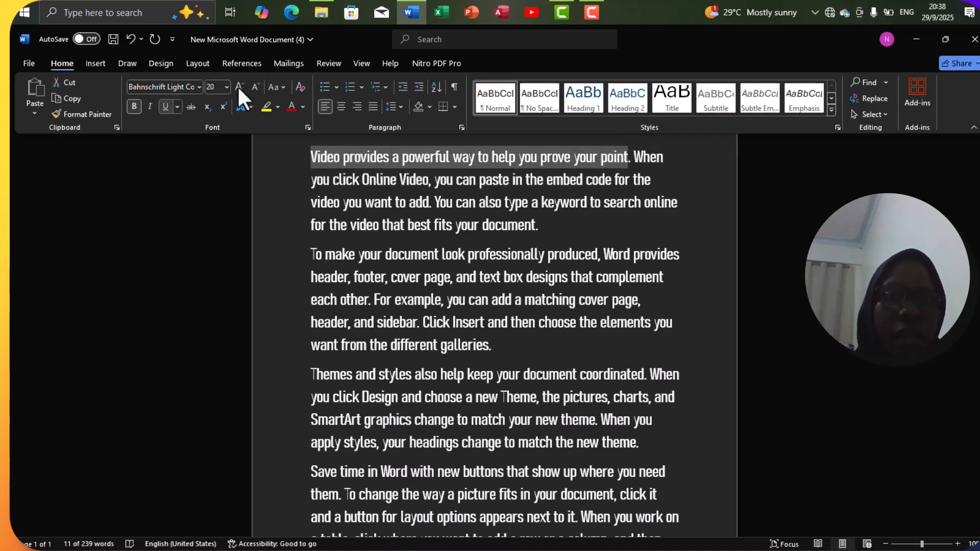
click(176, 107)
click(178, 122)
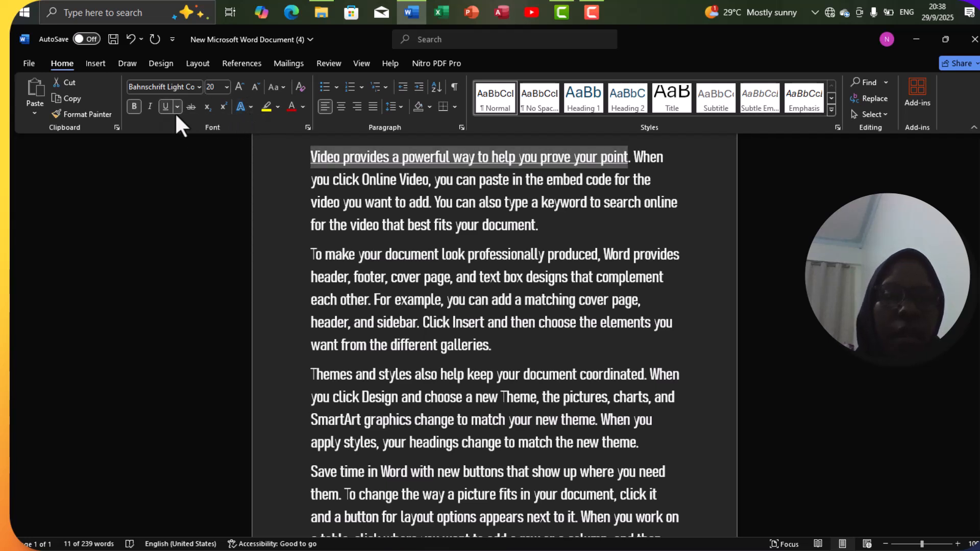
click(155, 110)
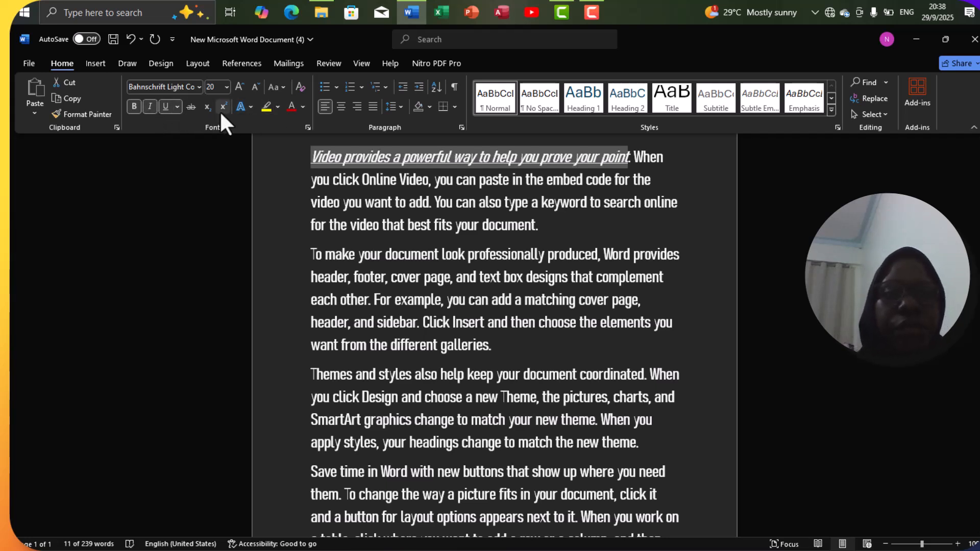
click(302, 107)
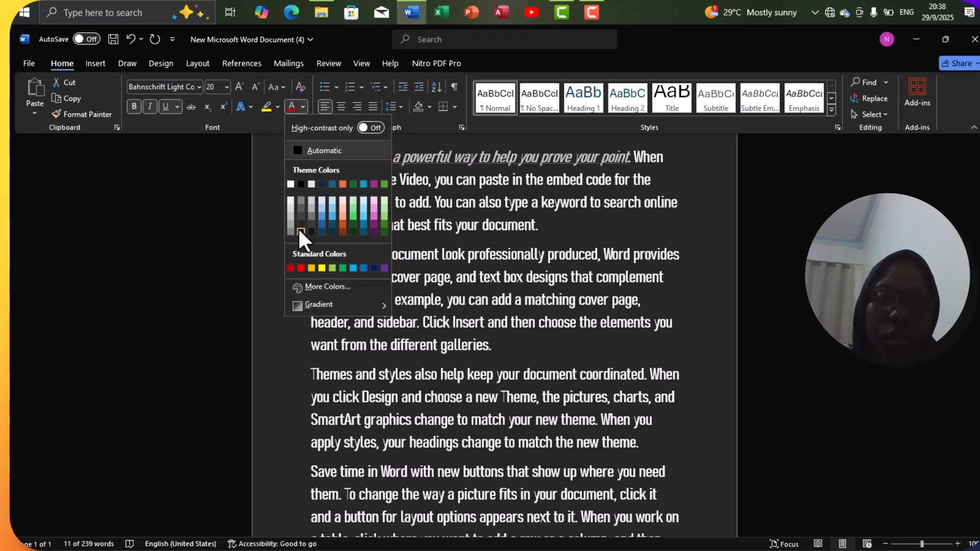
click(301, 267)
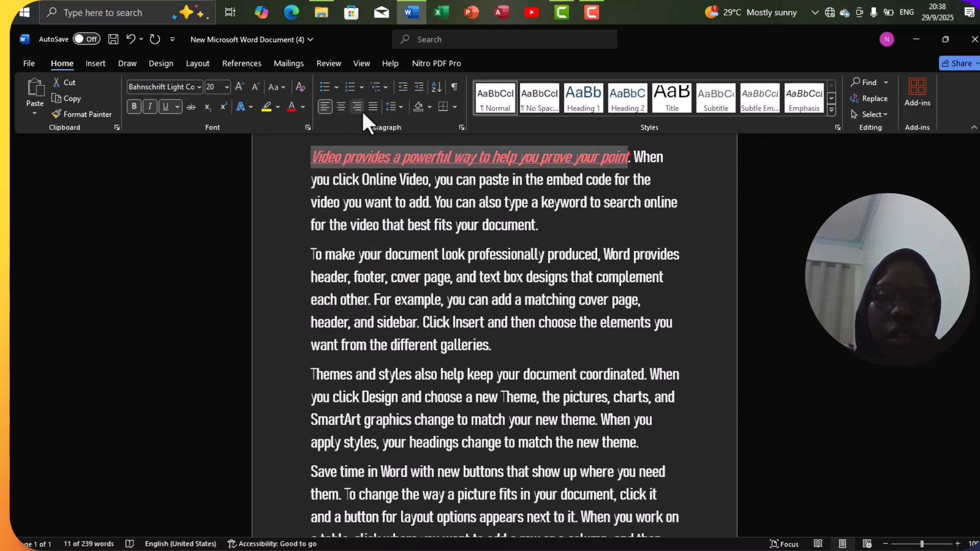
click(328, 218)
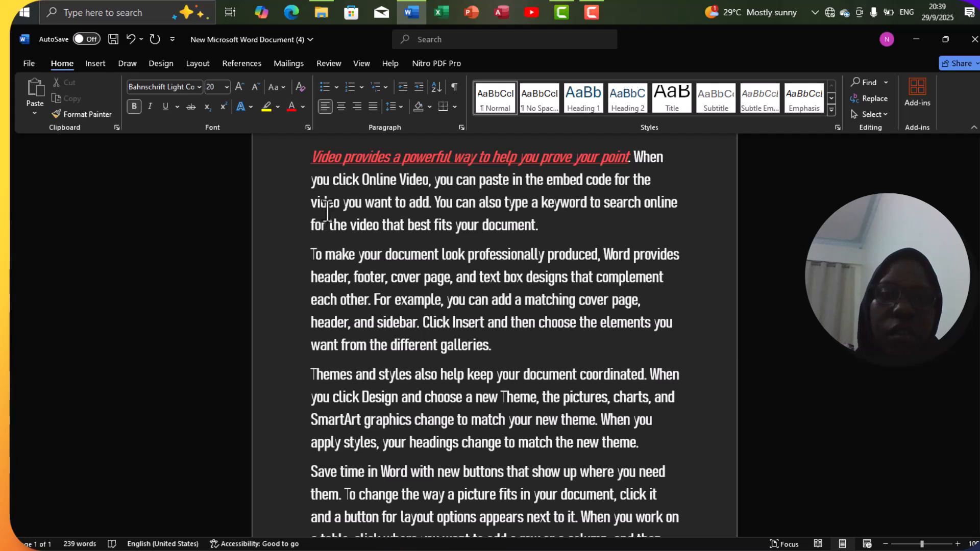
Step: Center the first paragraph and break the red heading sentence onto its own line
click(337, 108)
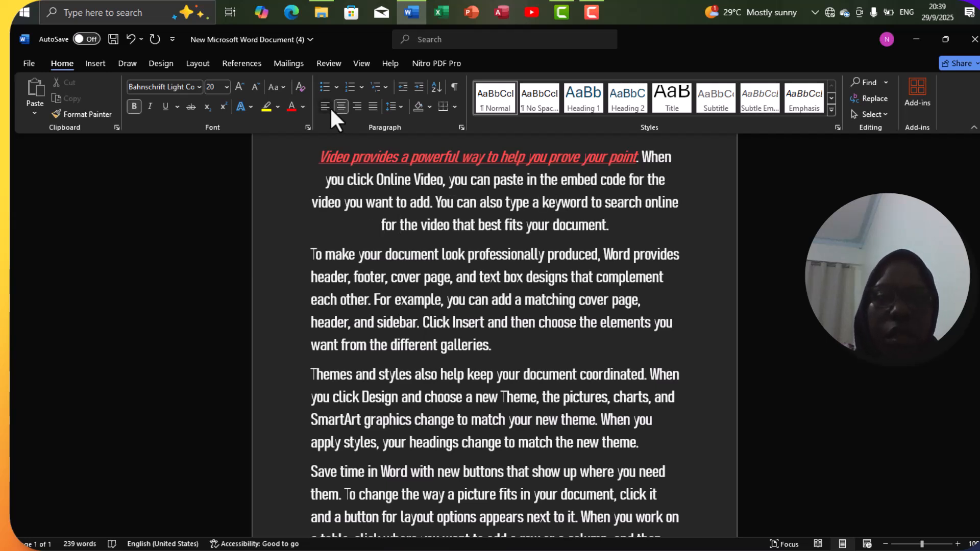
click(328, 107)
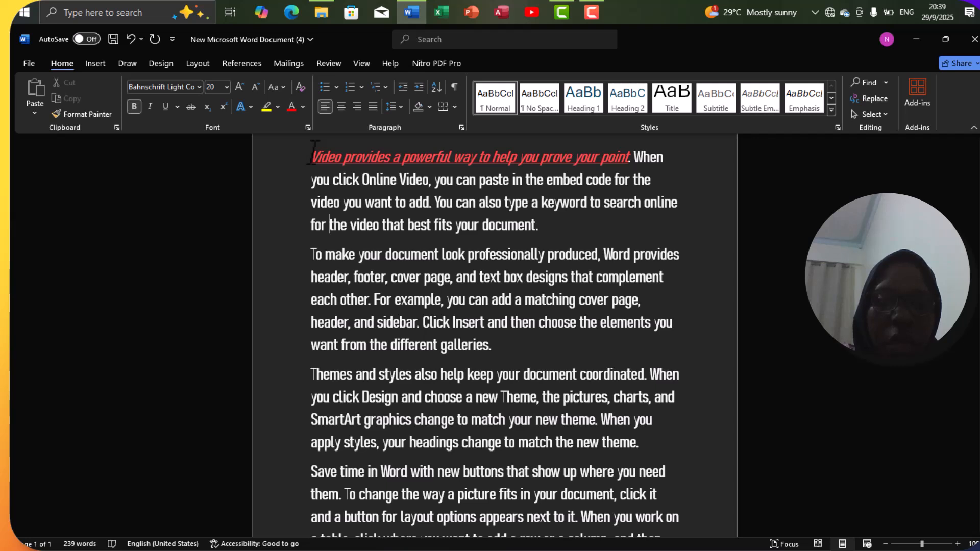
drag(314, 153, 629, 158)
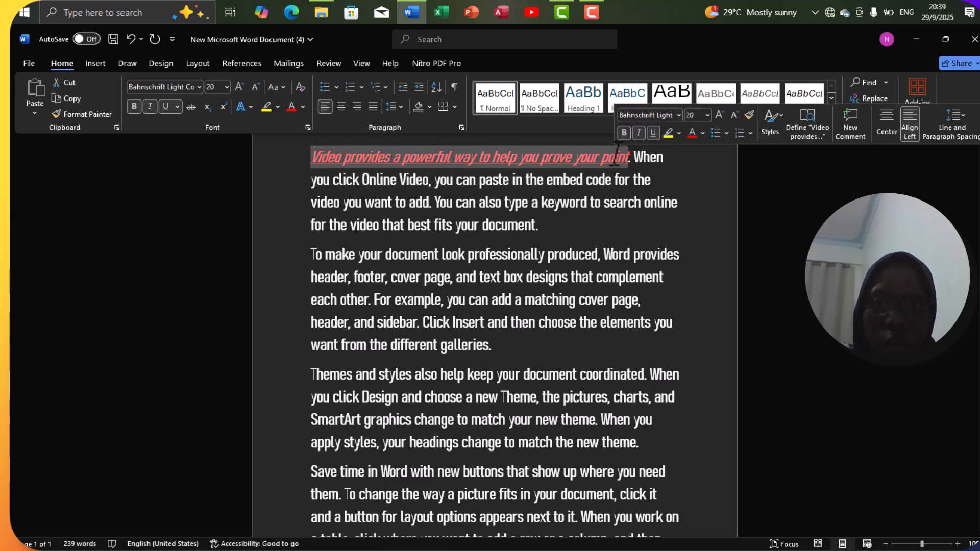
click(341, 107)
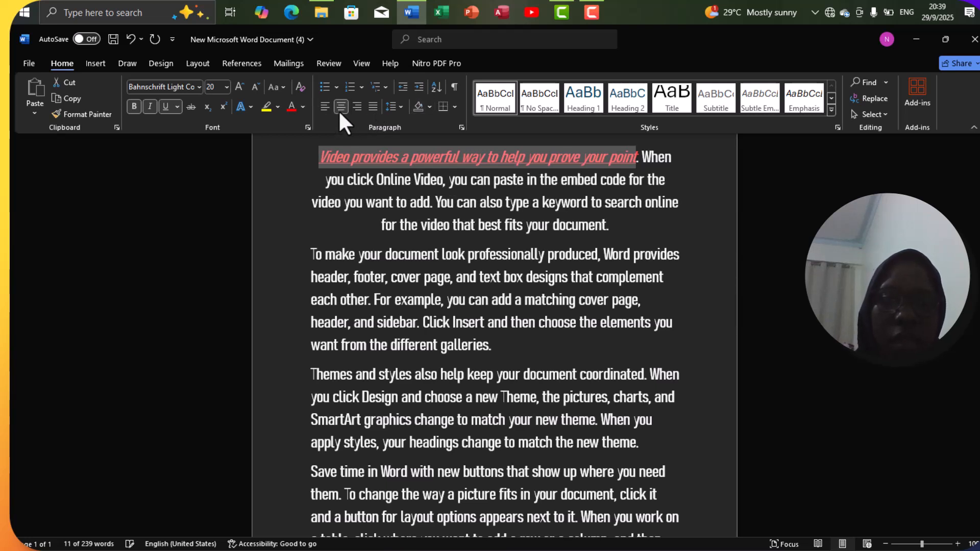
click(640, 156)
key(Return)
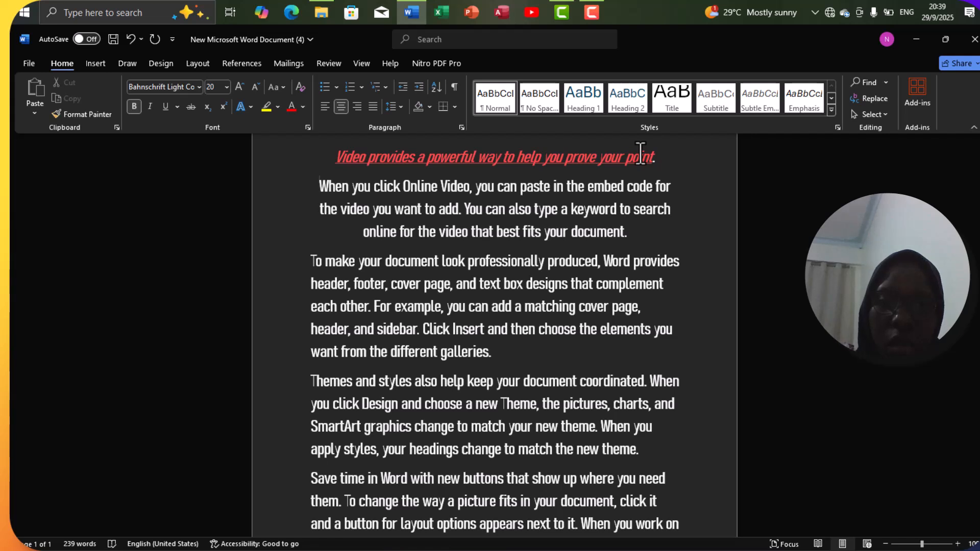
Step: Remove the stray space before 'online' and justify the body paragraph
click(361, 232)
key(BackSpace)
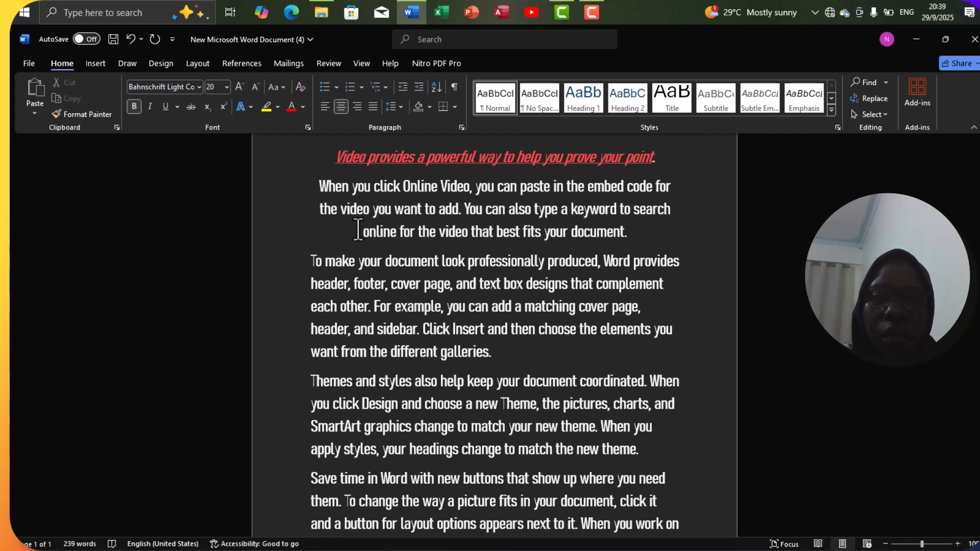
click(371, 104)
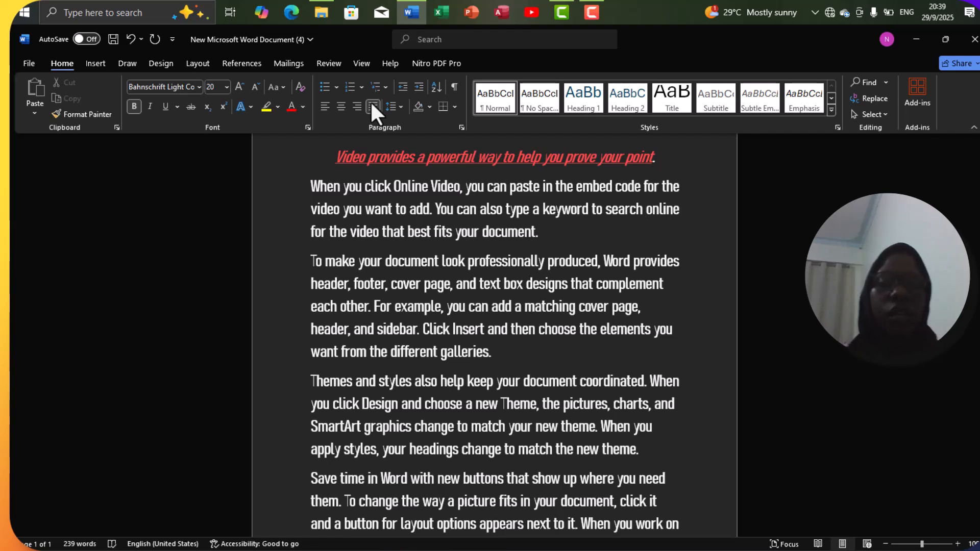
Step: Browse the Insert tab's Table, Pictures and Shapes options without inserting anything
click(101, 64)
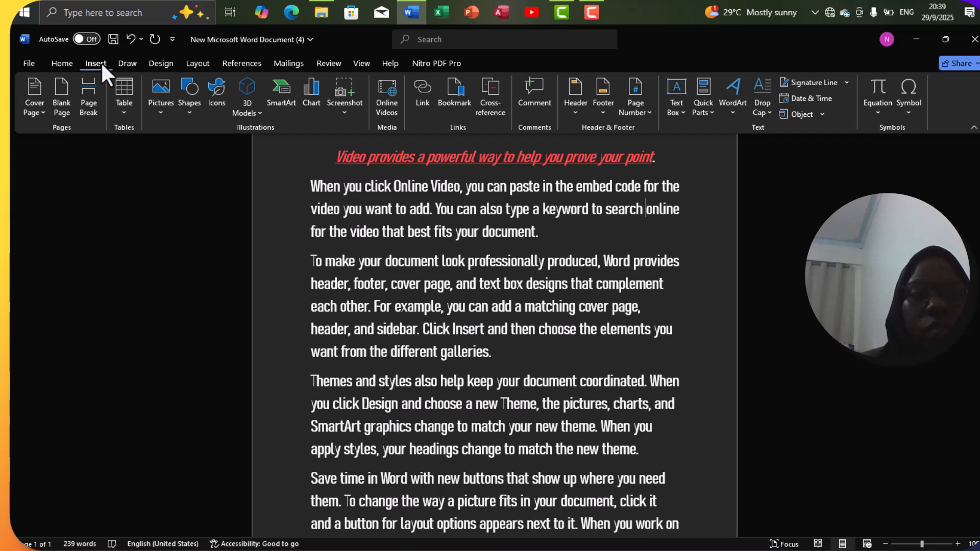
click(123, 121)
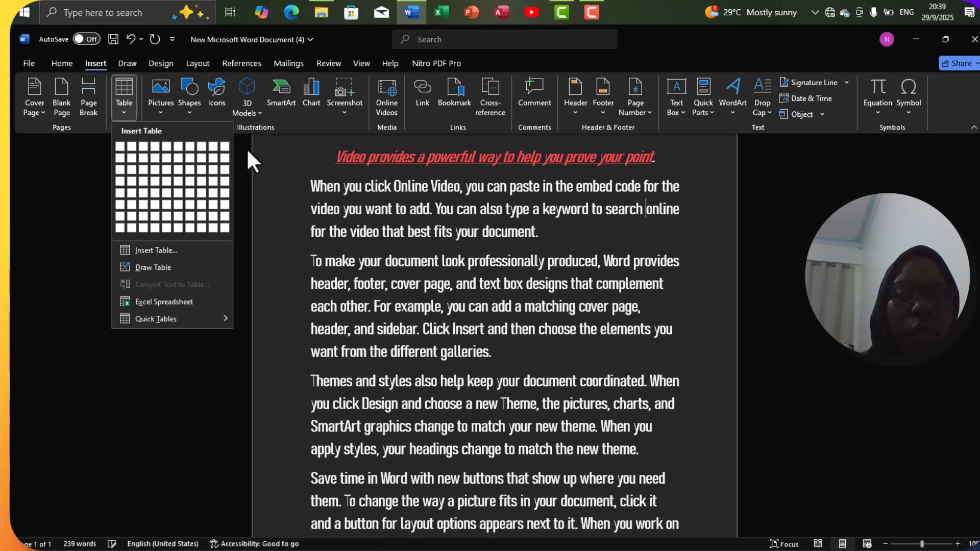
click(246, 148)
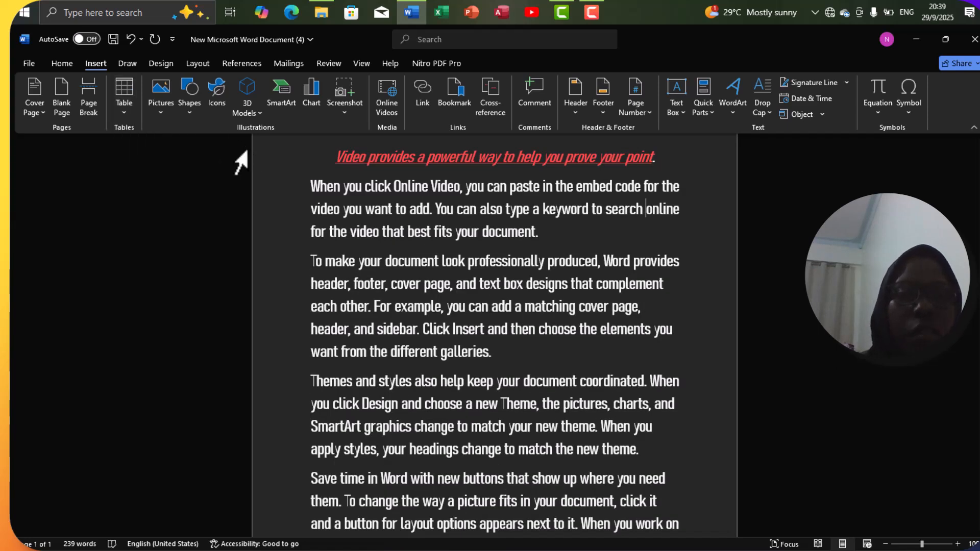
click(161, 106)
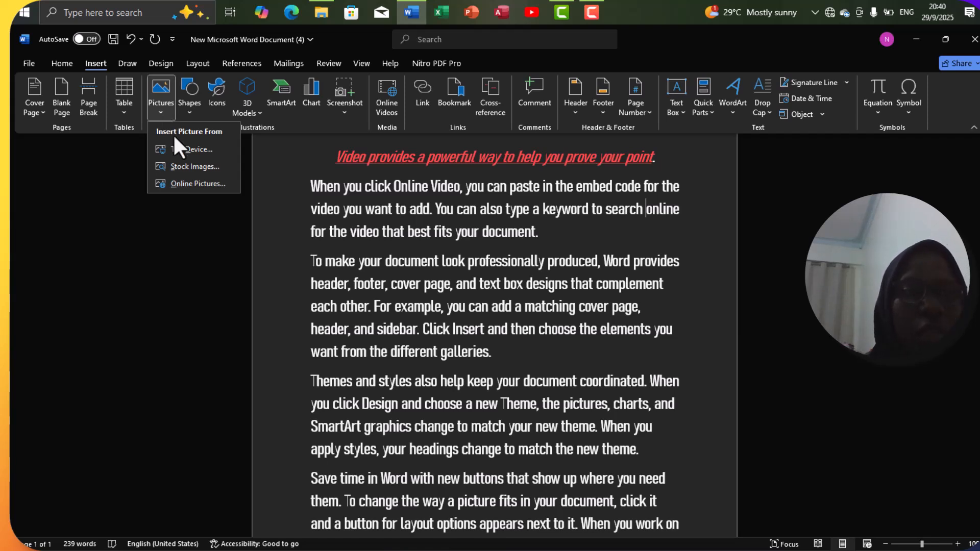
click(192, 115)
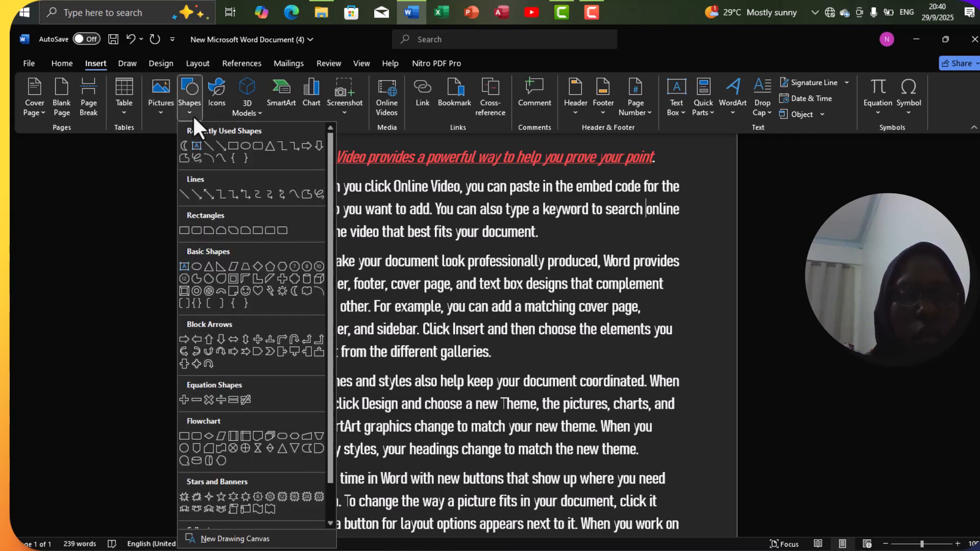
click(165, 155)
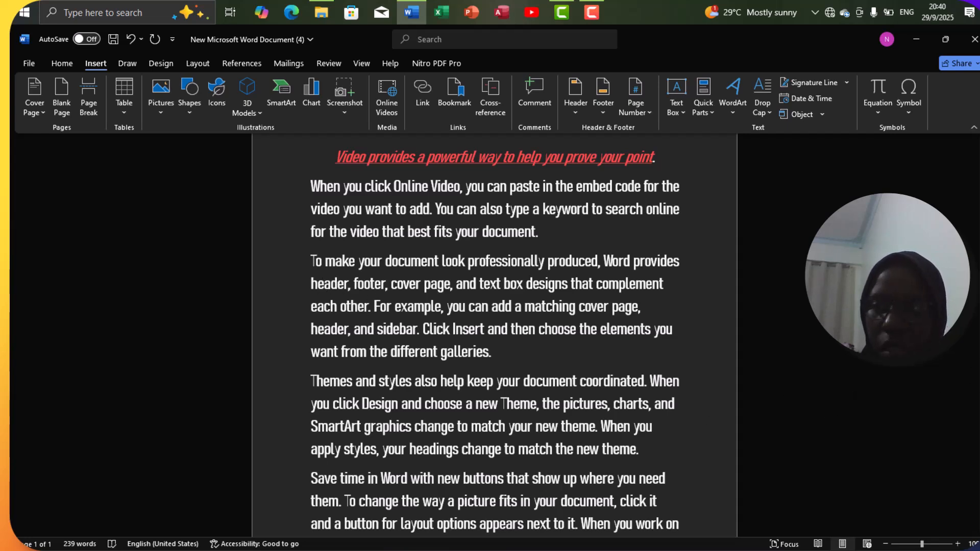
Step: Insert a page break and copy the 'Reading is easier' paragraph
scroll(633, 477, down, 4)
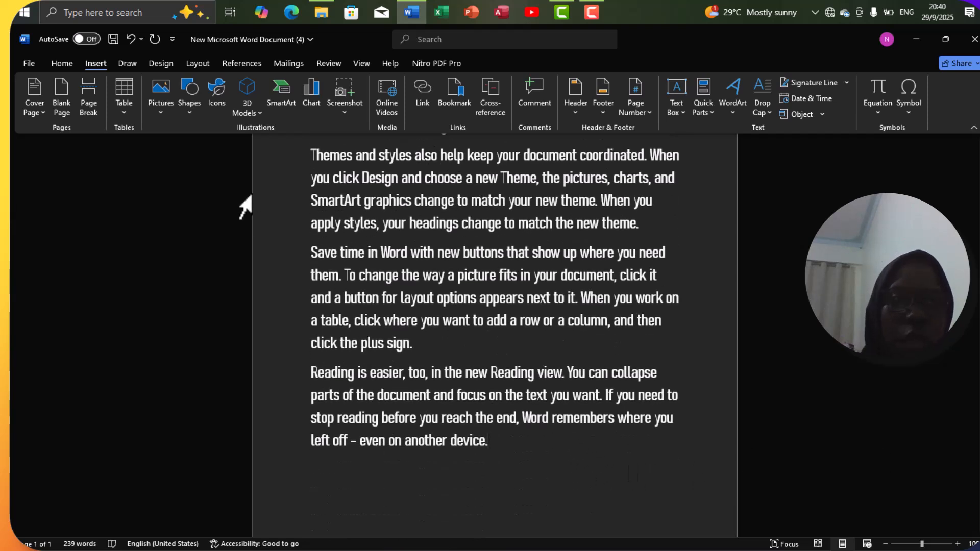
click(89, 104)
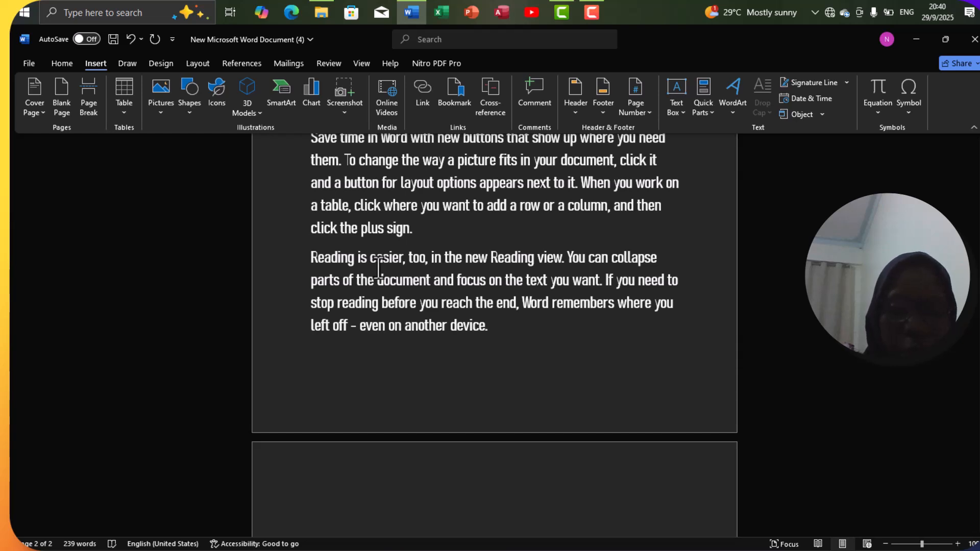
drag(310, 255, 509, 330)
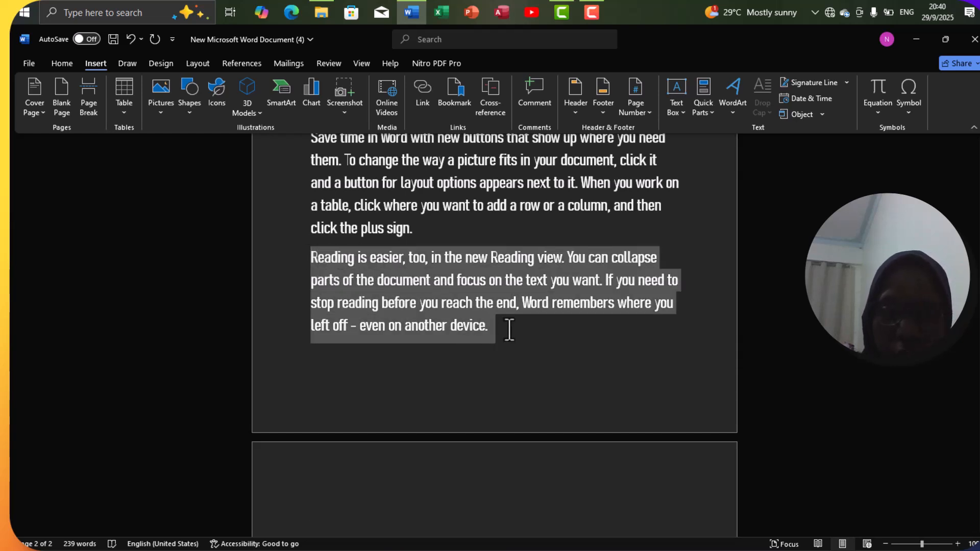
right_click(463, 313)
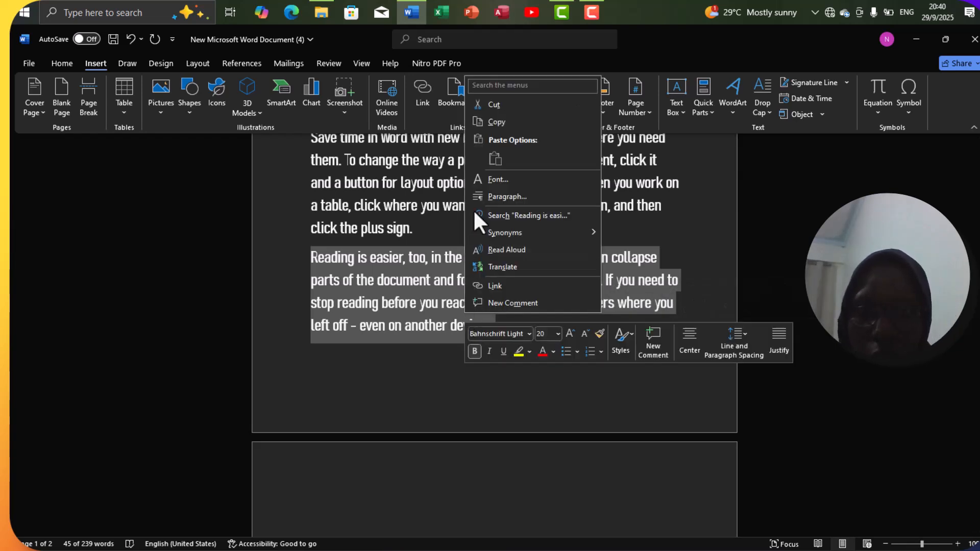
click(511, 123)
Step: Paste the copied paragraph onto page 2, keeping its source formatting
scroll(436, 281, down, 4)
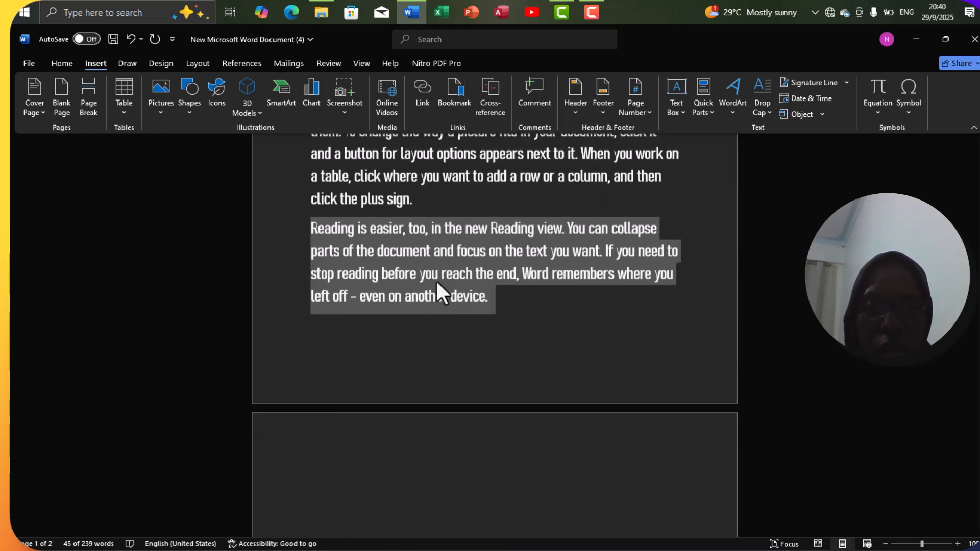
click(304, 445)
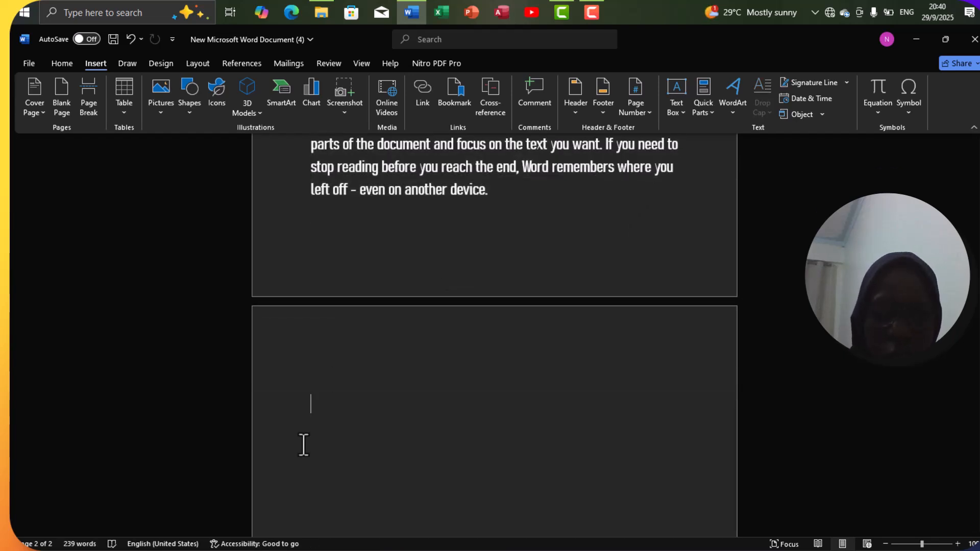
right_click(304, 445)
click(303, 445)
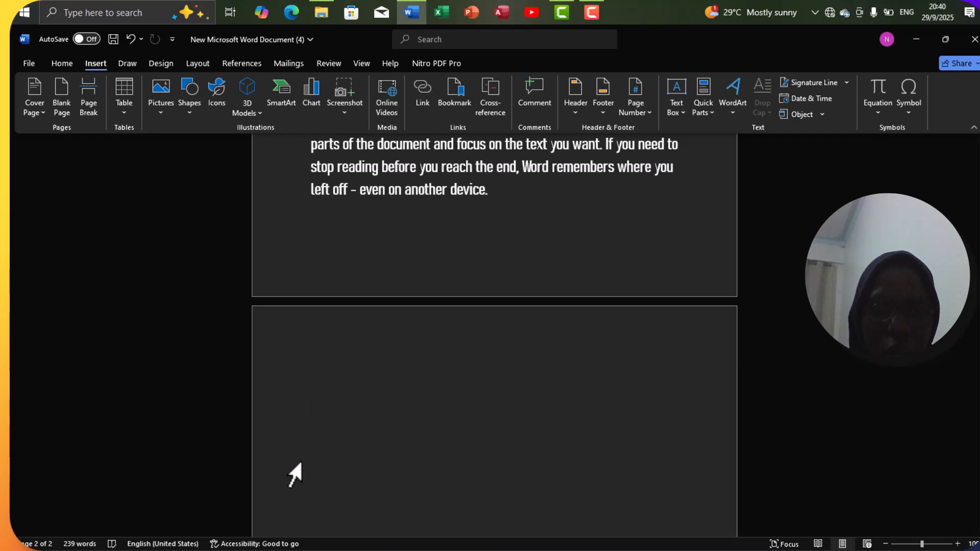
right_click(315, 416)
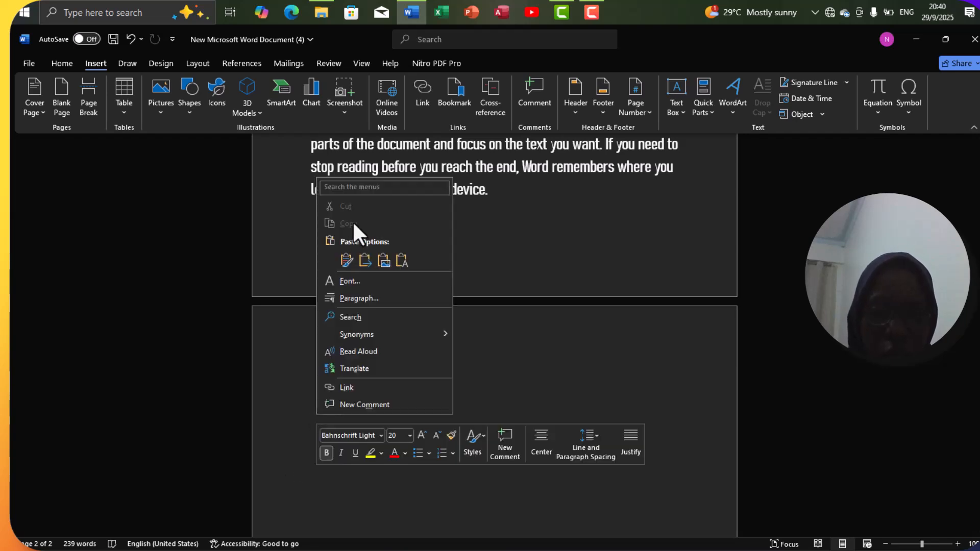
click(345, 258)
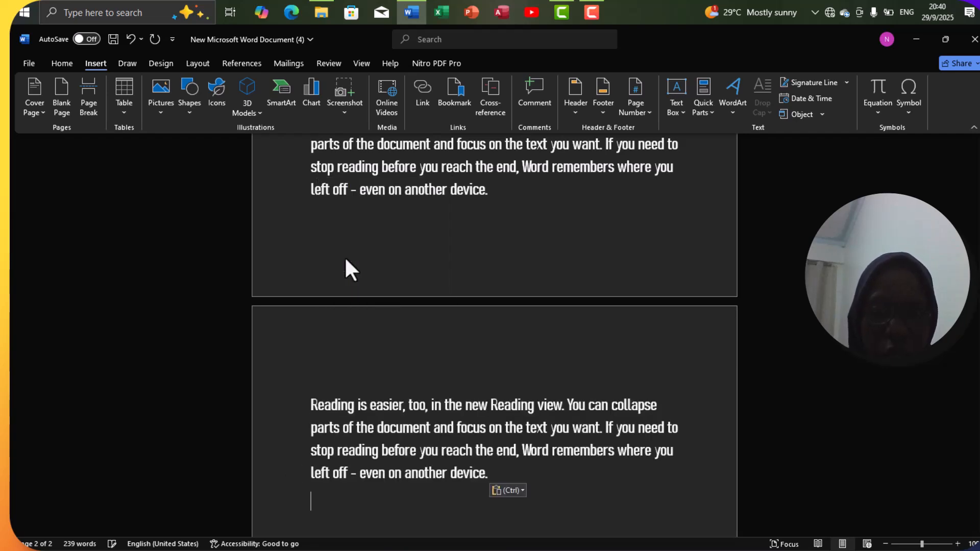
scroll(400, 266, up, 8)
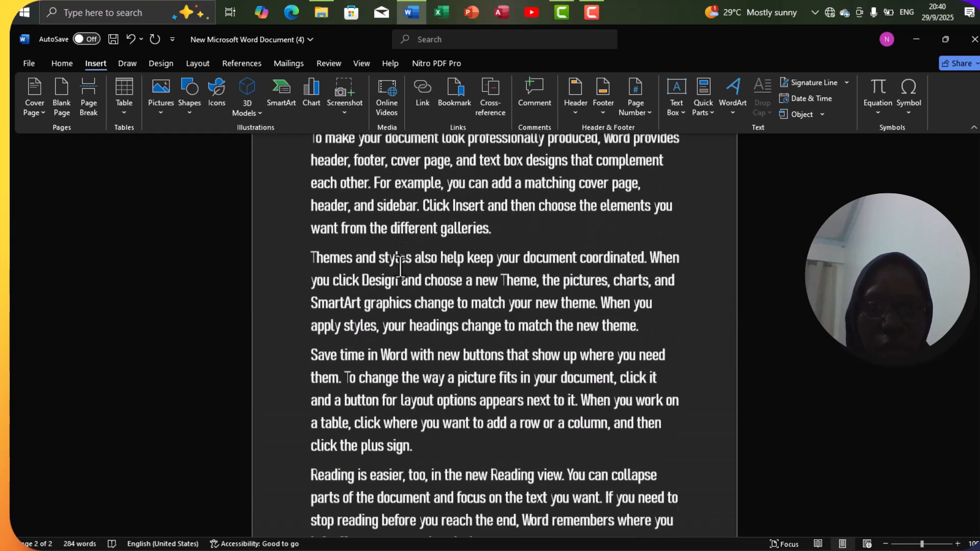
Step: Save the two-page document with Ctrl+S
scroll(401, 266, up, 2)
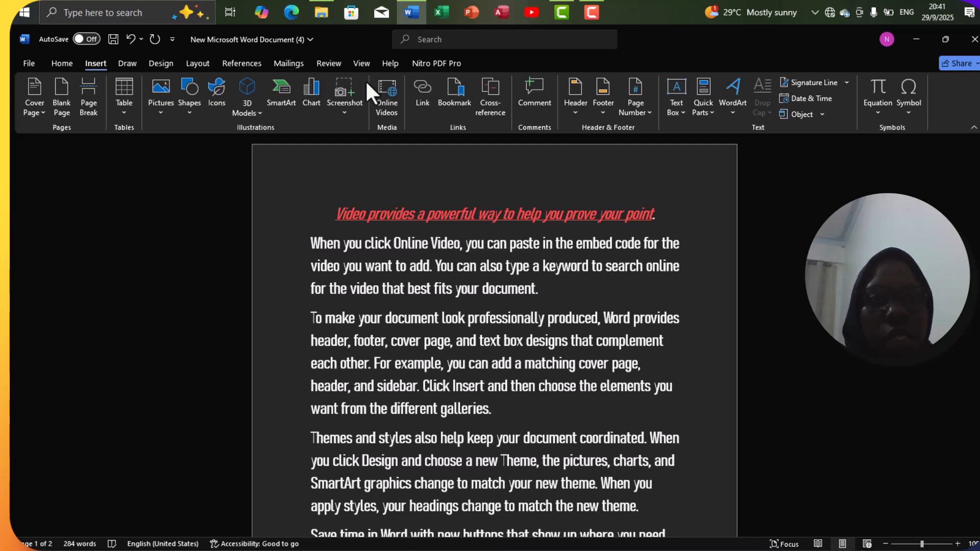
click(359, 63)
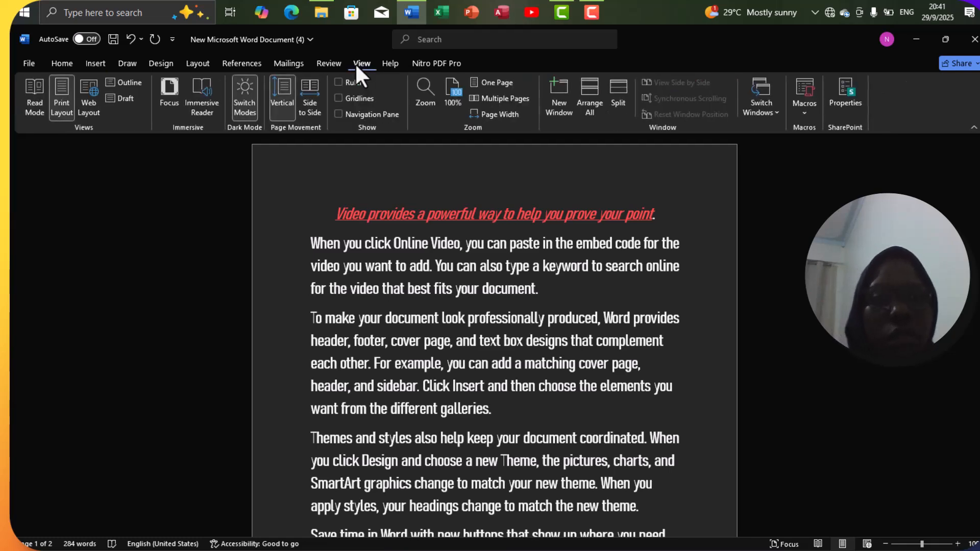
click(199, 63)
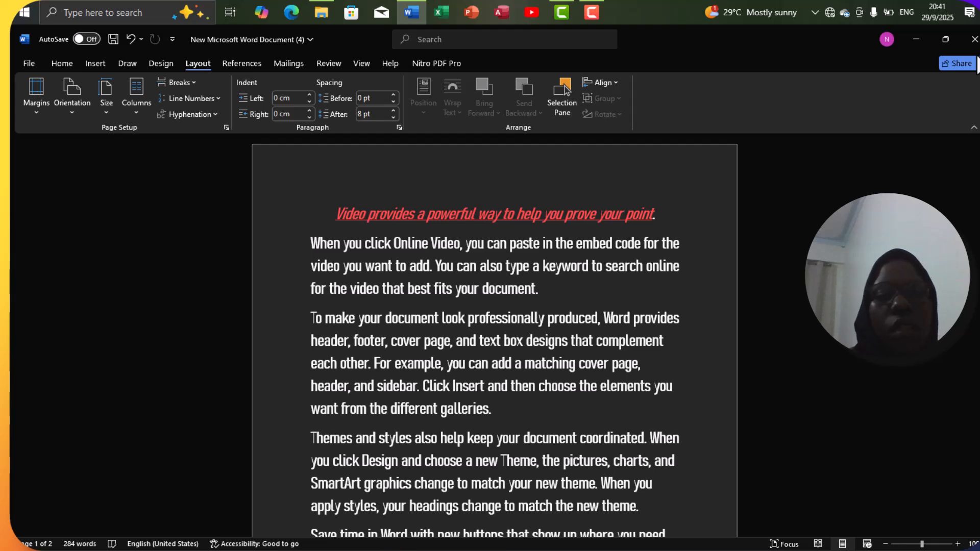
key(ctrl+s)
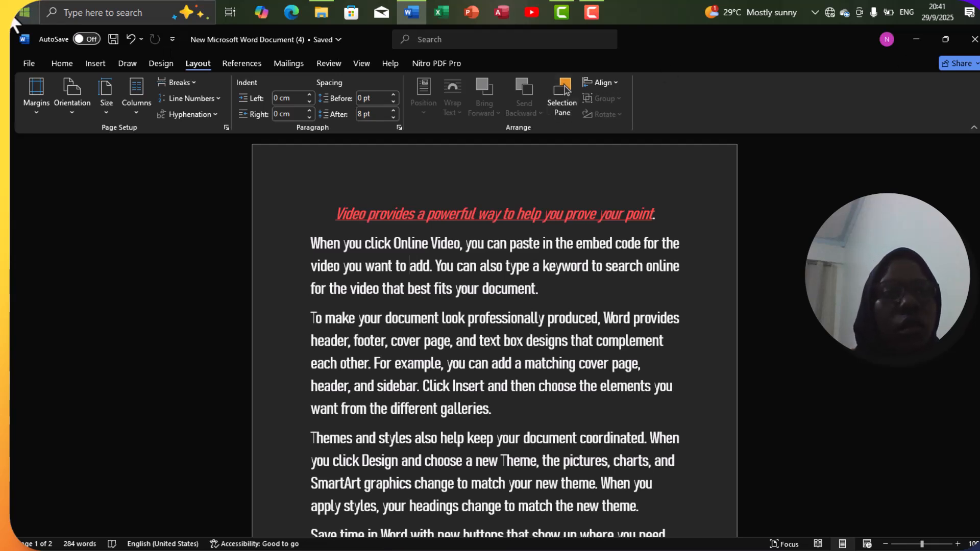
Step: Show the Save As page in the File backstage
click(29, 63)
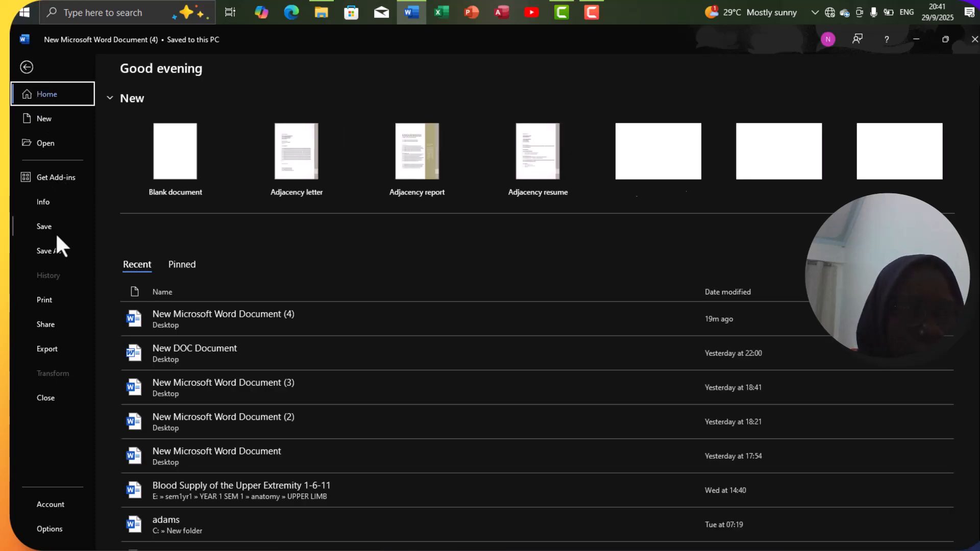
click(55, 250)
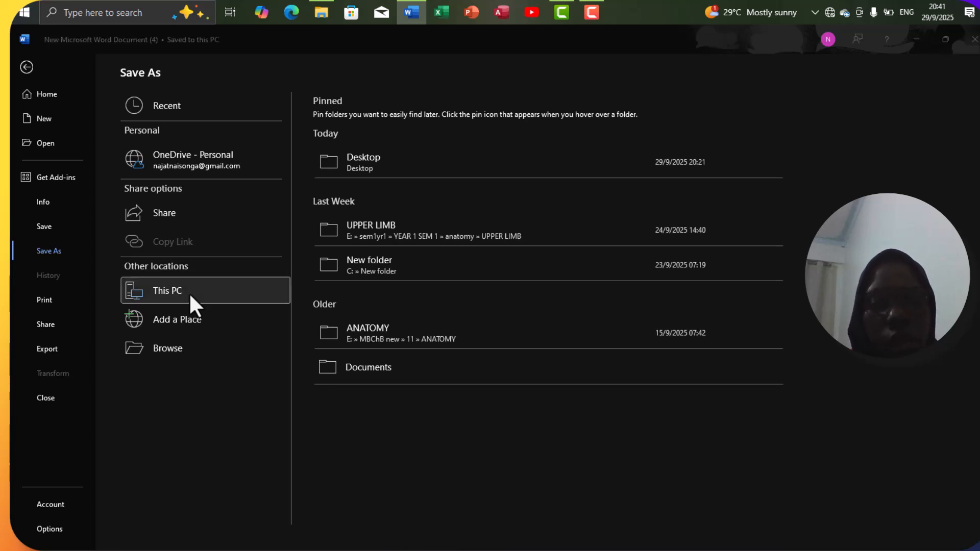
Step: Save the document to the Desktop as 'my work' in Word 97-2003 Template format
double_click(190, 295)
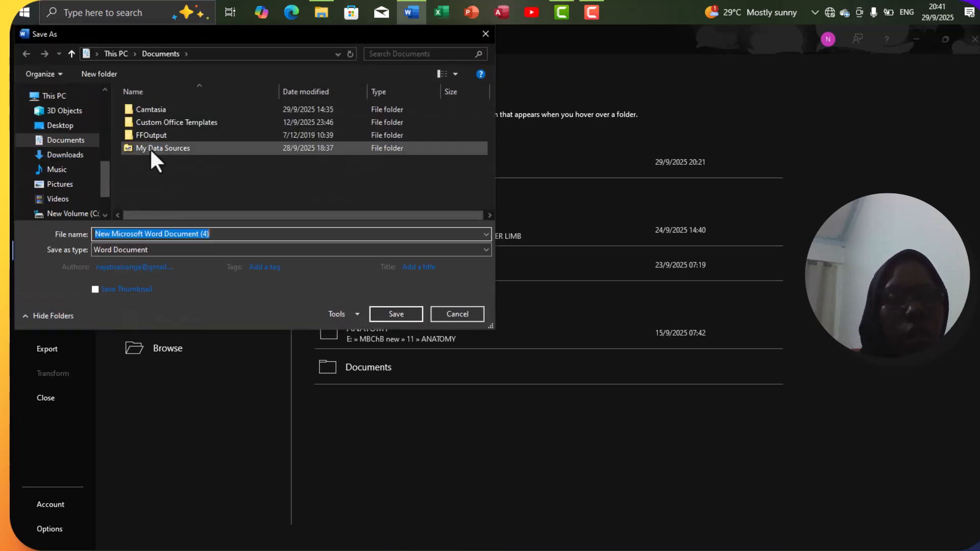
click(61, 125)
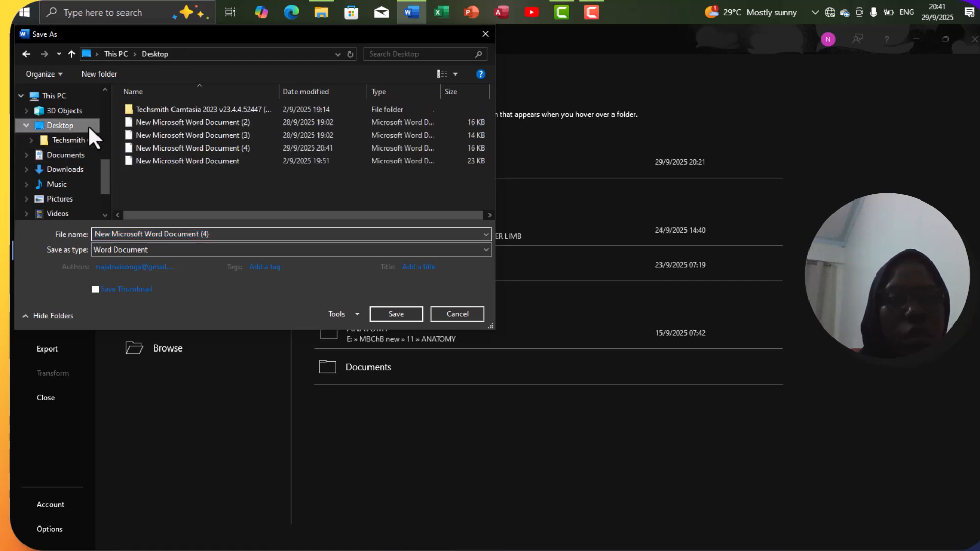
click(217, 238)
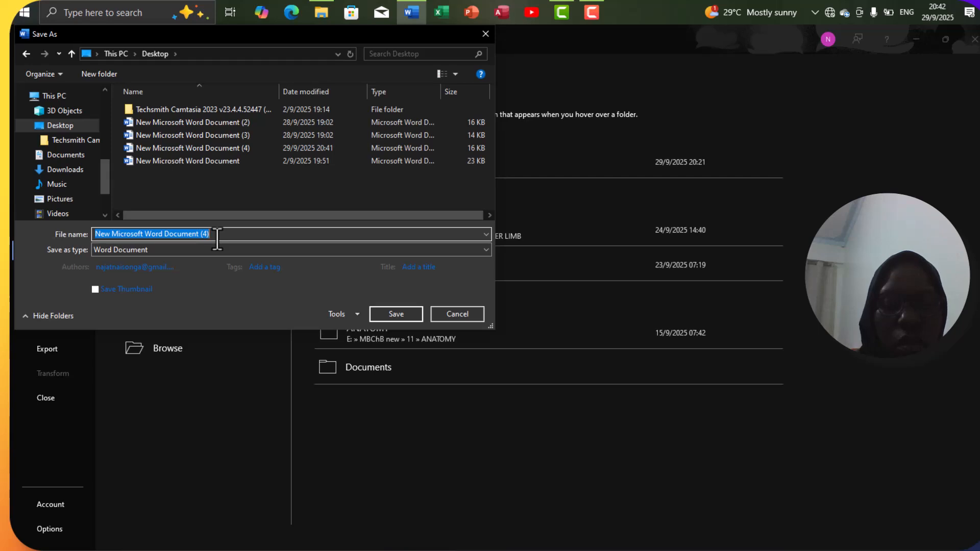
text(my w)
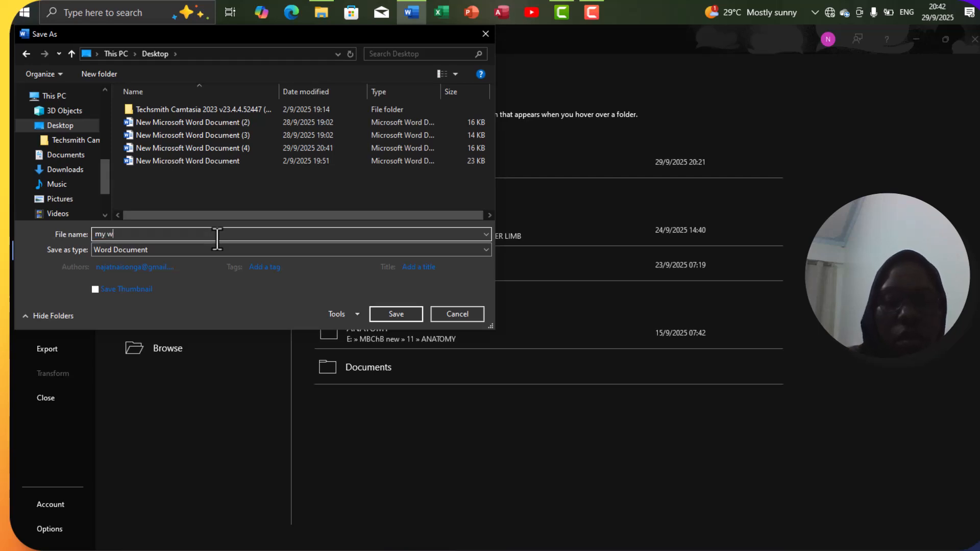
text(ork)
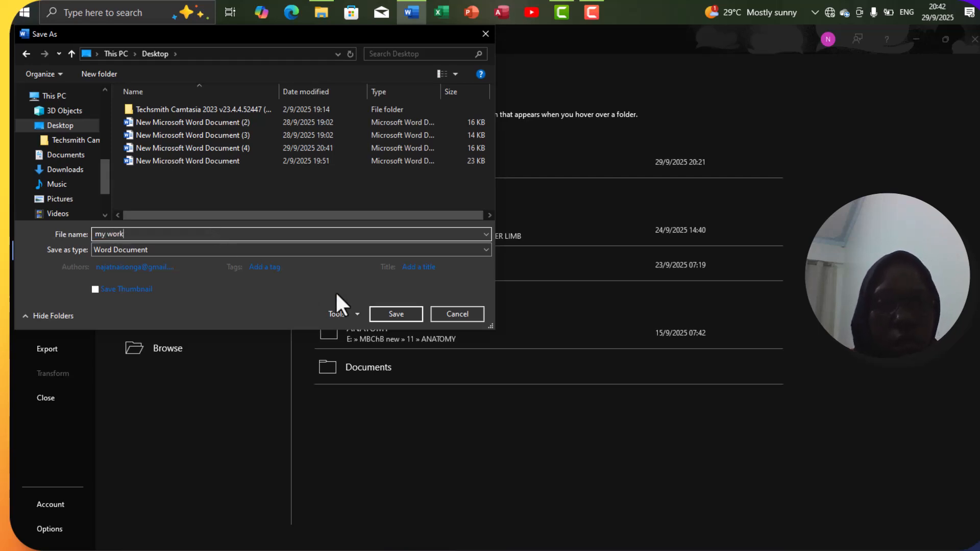
click(472, 250)
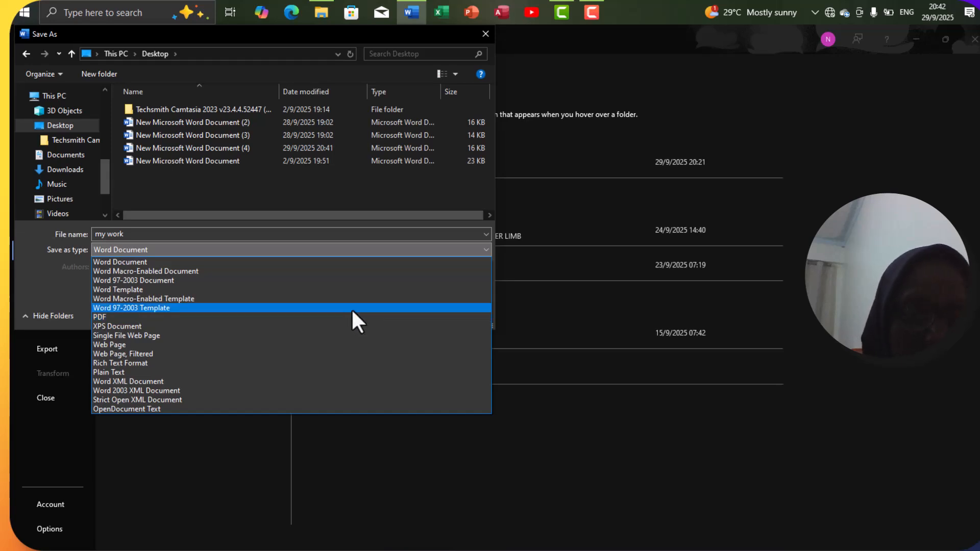
click(352, 310)
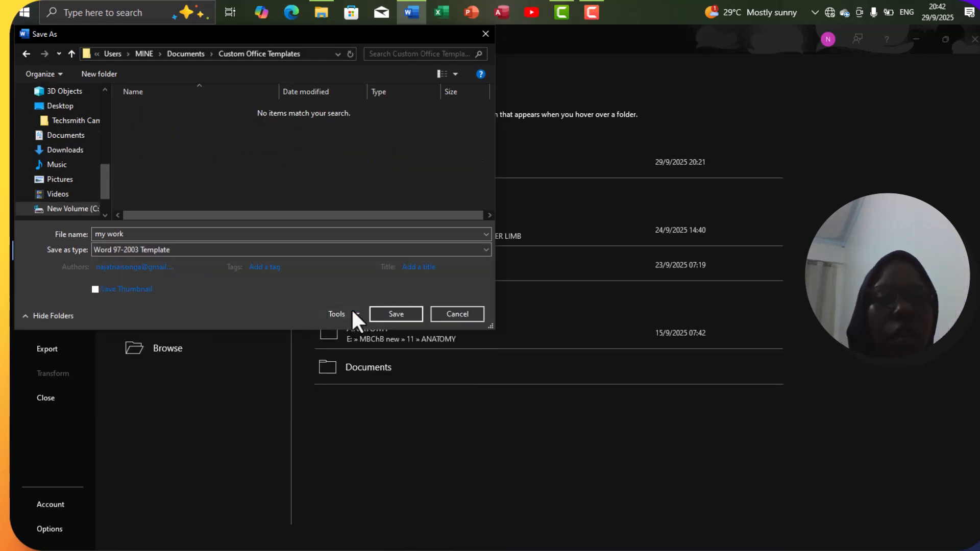
click(396, 314)
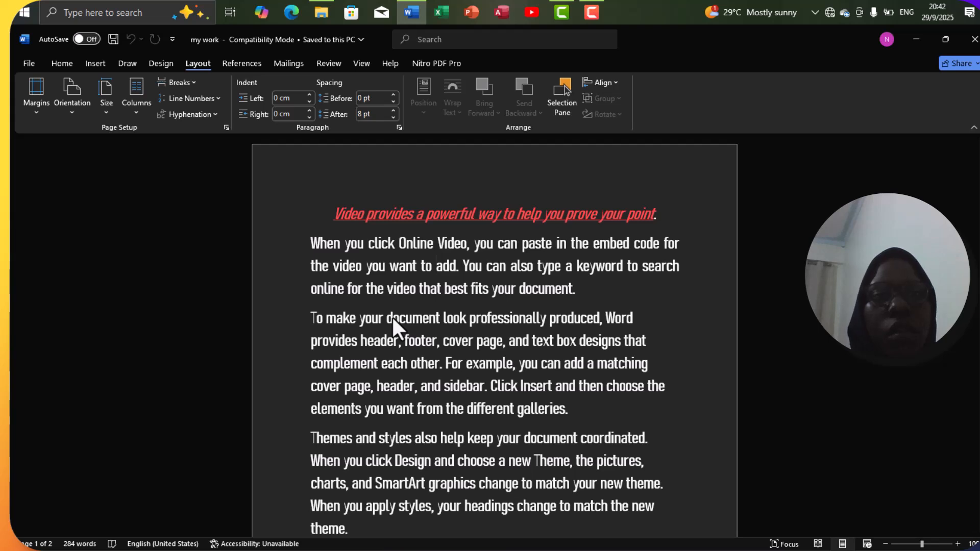
click(28, 66)
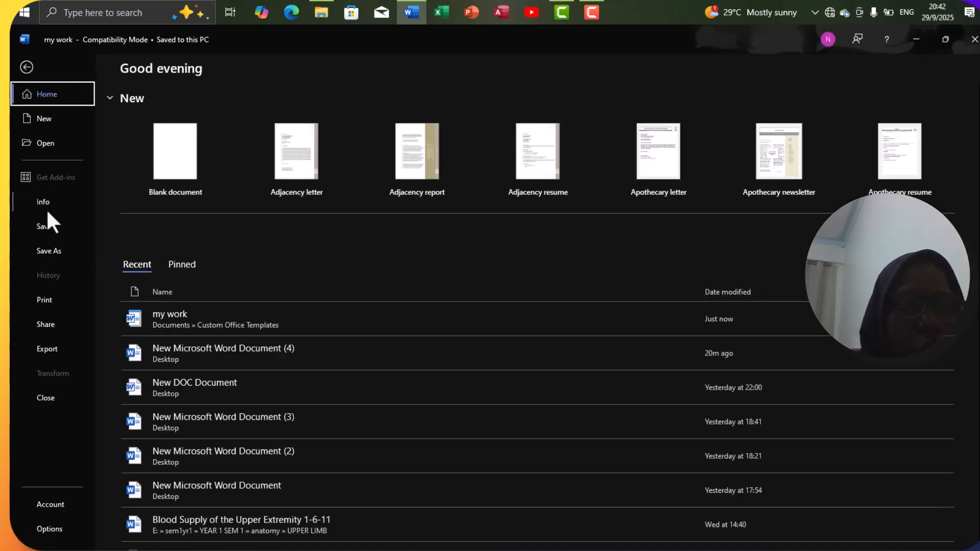
click(57, 304)
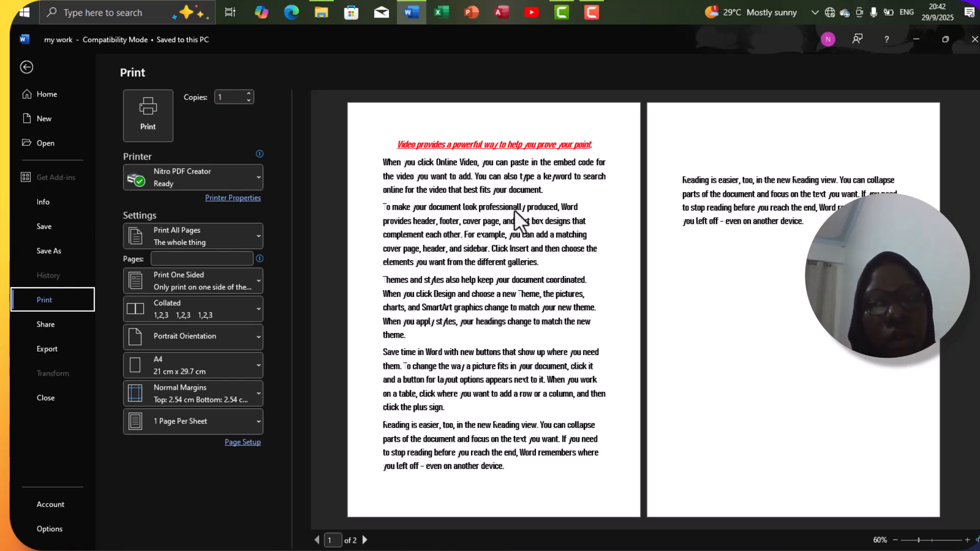
drag(919, 539, 931, 542)
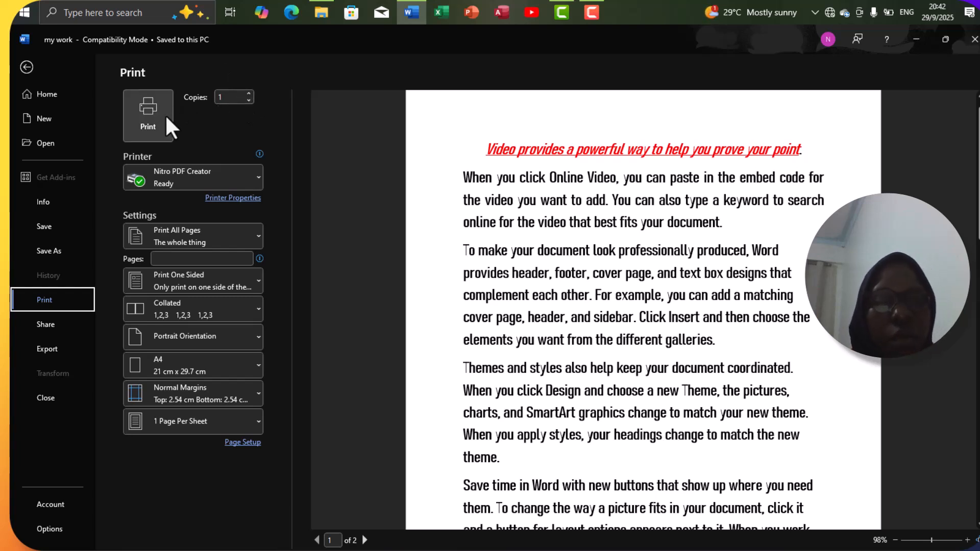
click(27, 68)
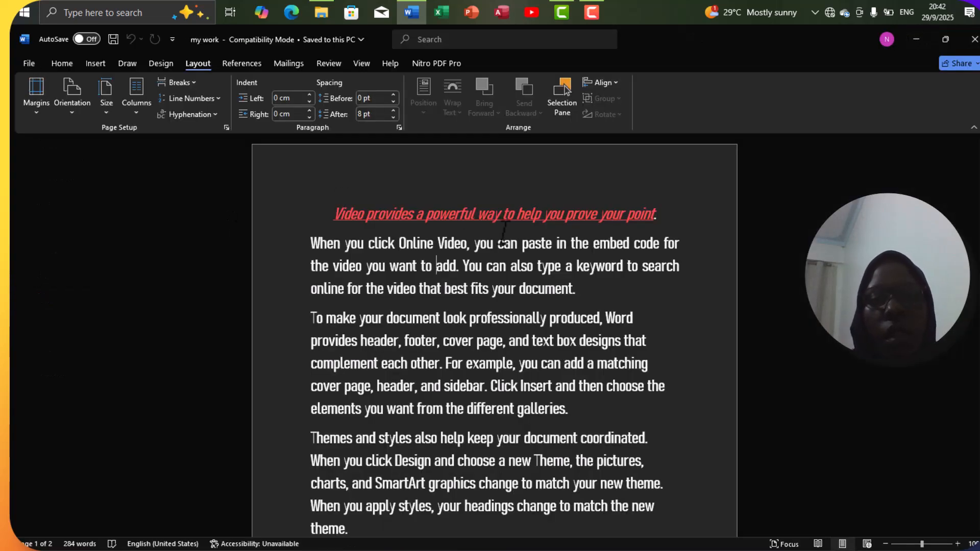
scroll(461, 341, down, 1)
Step: Place the insertion point below the last paragraph about Reading view
scroll(457, 339, down, 5)
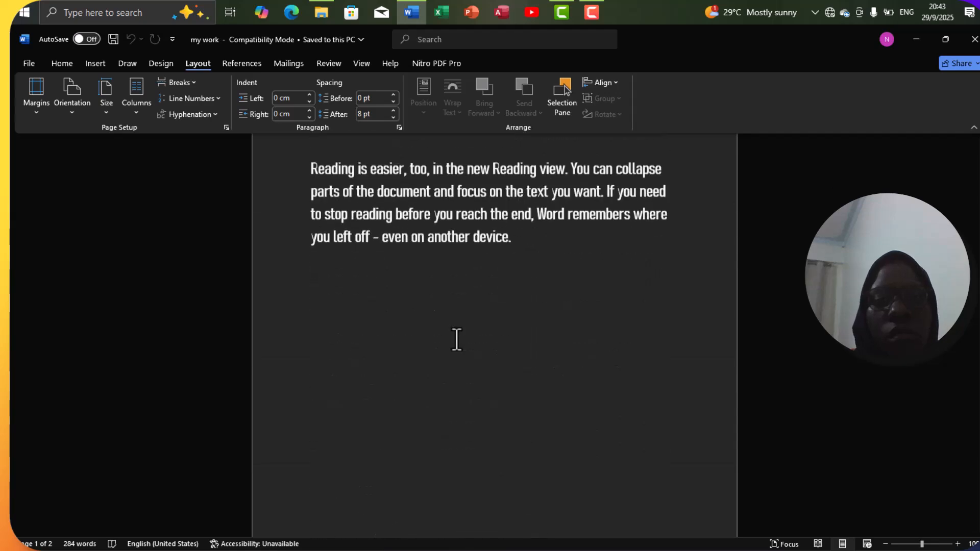
scroll(456, 339, up, 10)
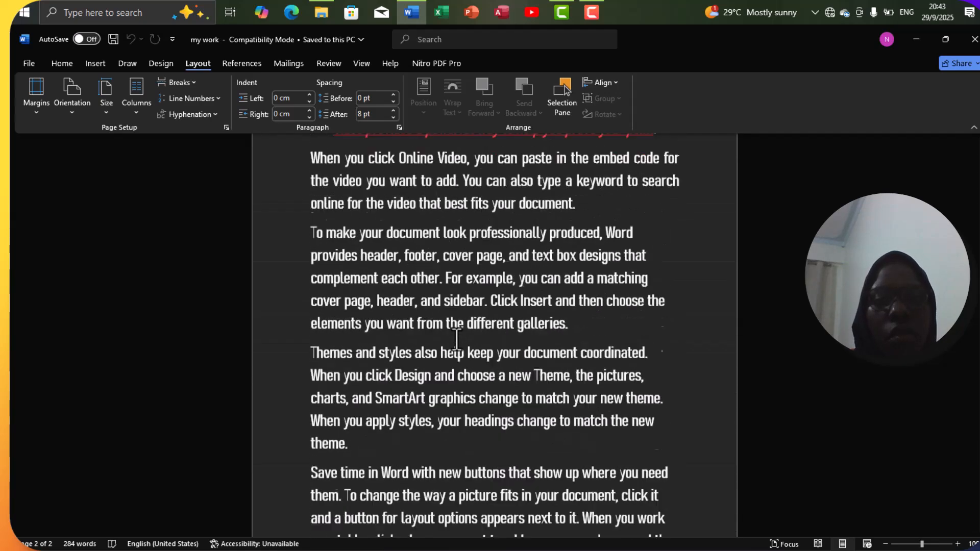
scroll(457, 339, down, 7)
scroll(457, 340, down, 3)
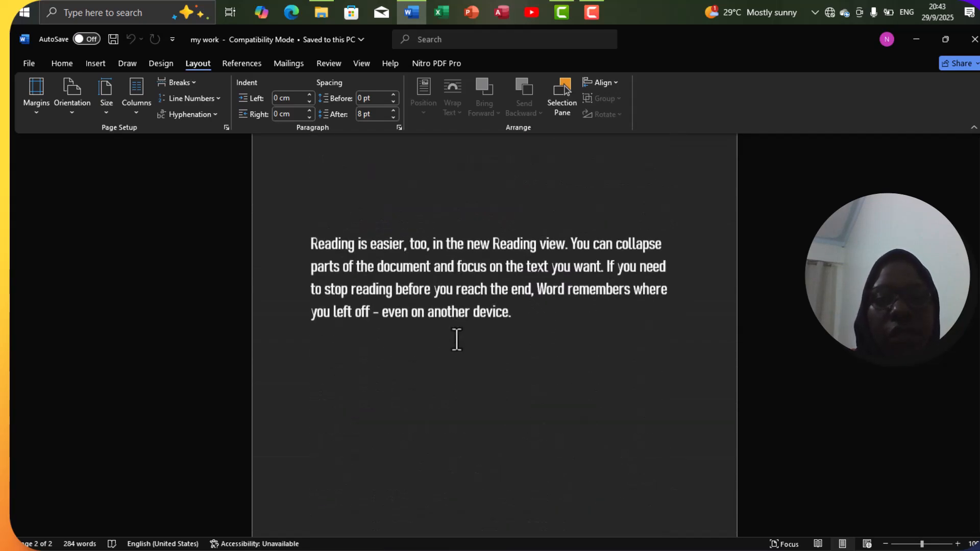
click(92, 69)
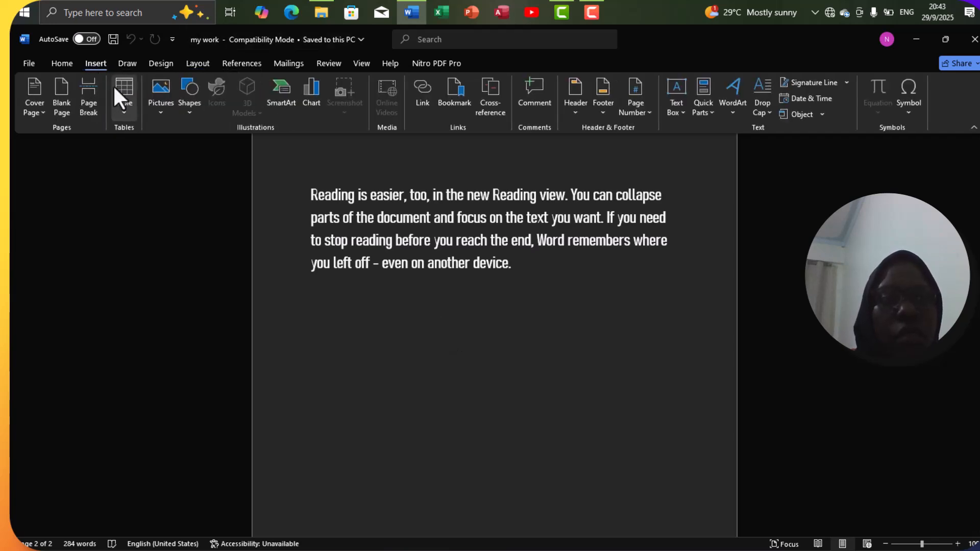
click(117, 99)
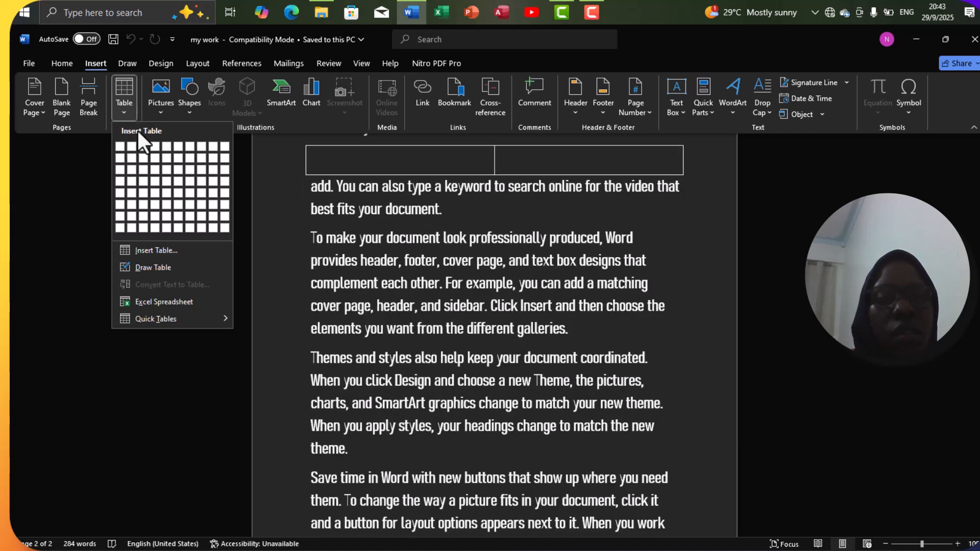
click(492, 323)
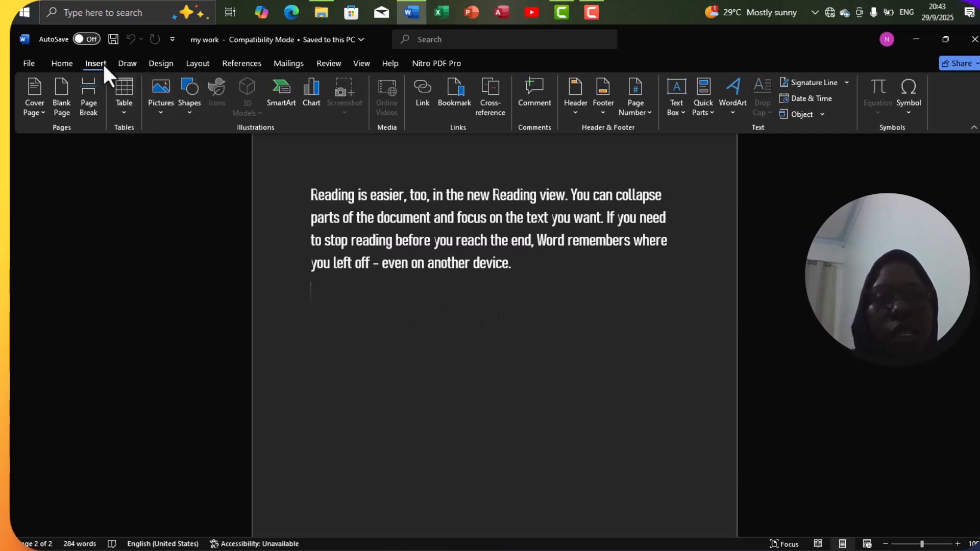
Step: Insert a table with 6 columns and 4 rows through the Insert Table dialog
click(134, 100)
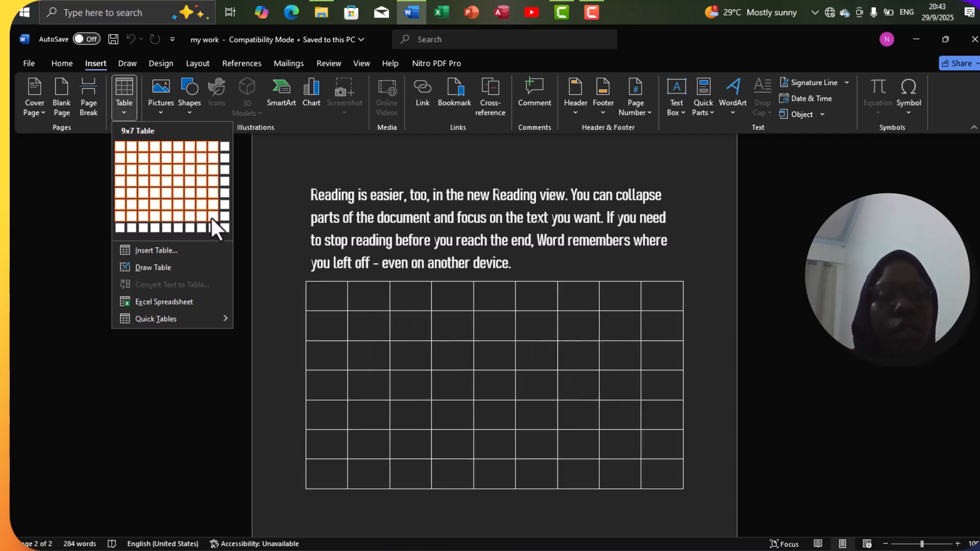
click(190, 253)
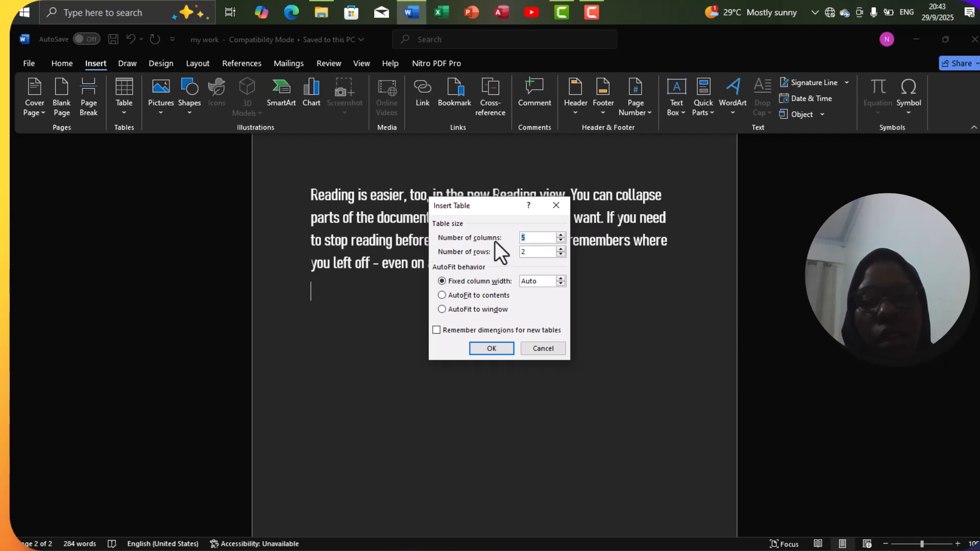
double_click(562, 249)
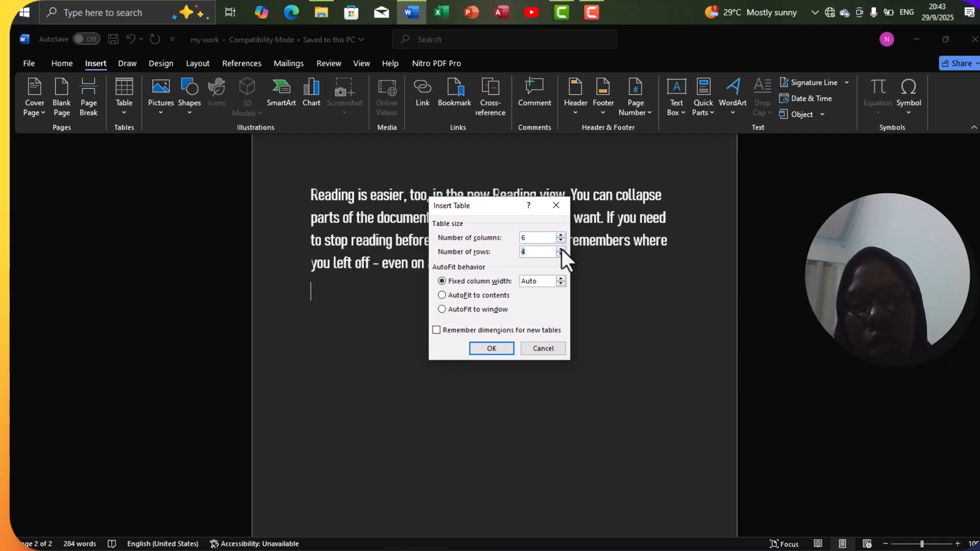
click(507, 353)
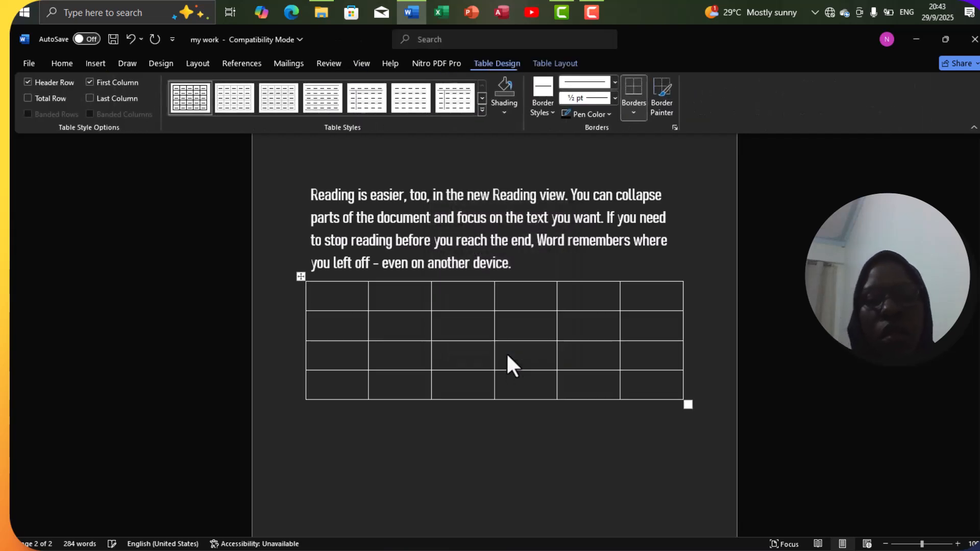
Step: Draw a triangle from the Shapes gallery just below the 6x4 table
click(505, 421)
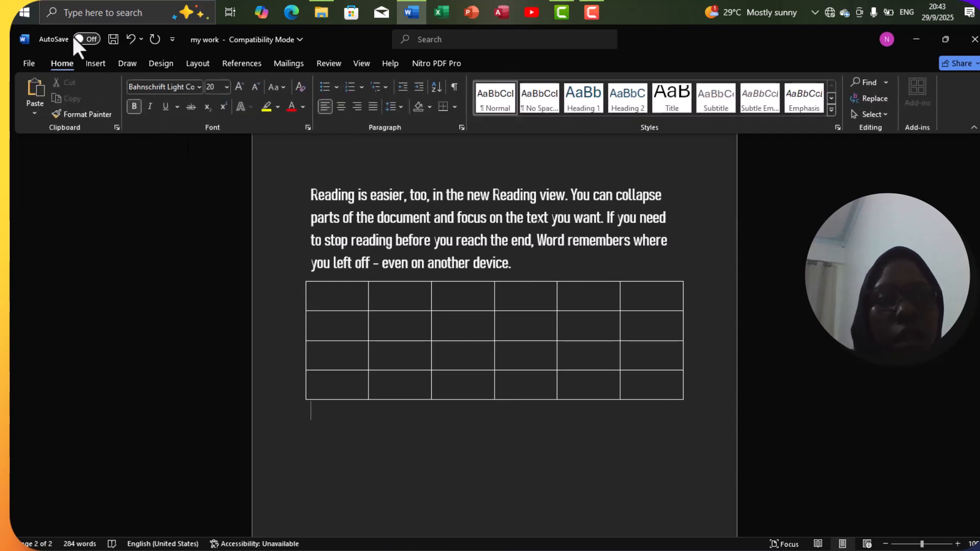
click(96, 63)
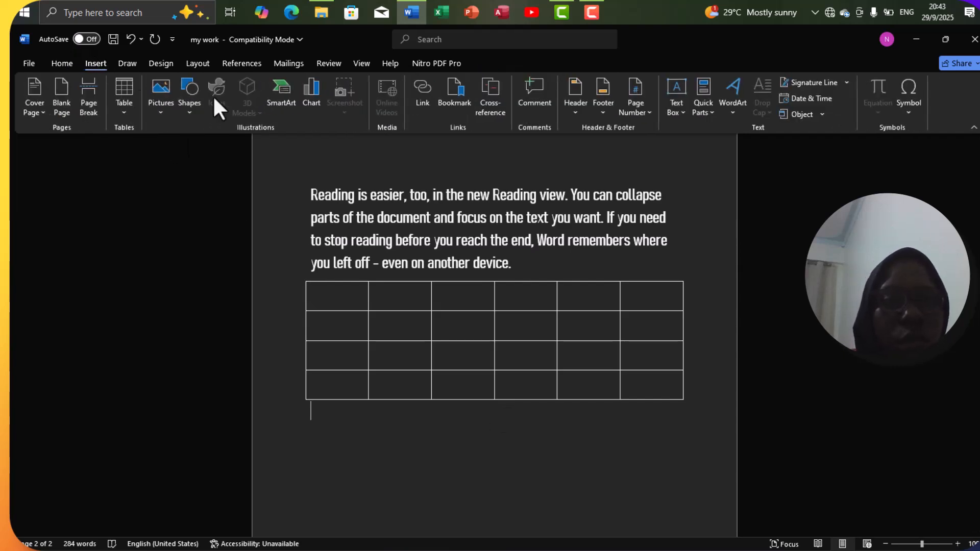
click(195, 102)
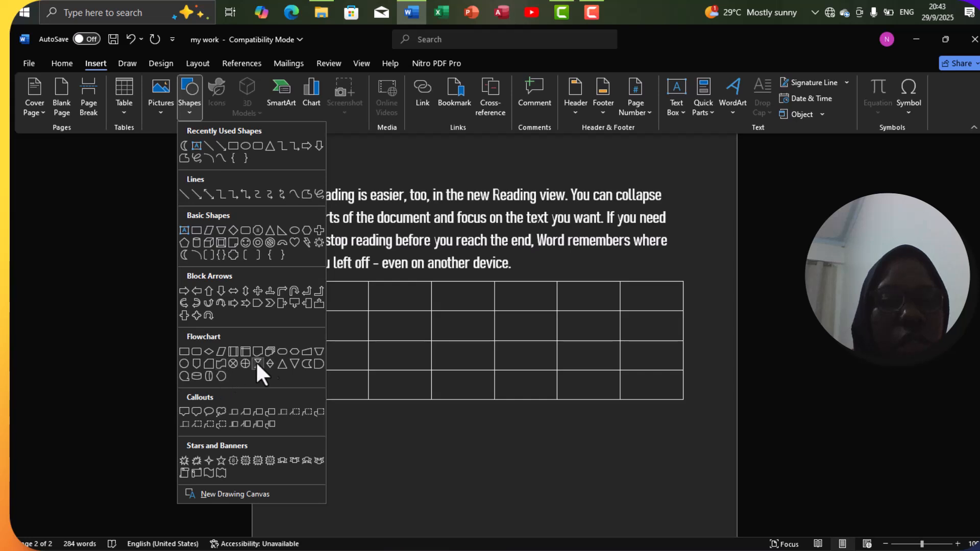
click(286, 370)
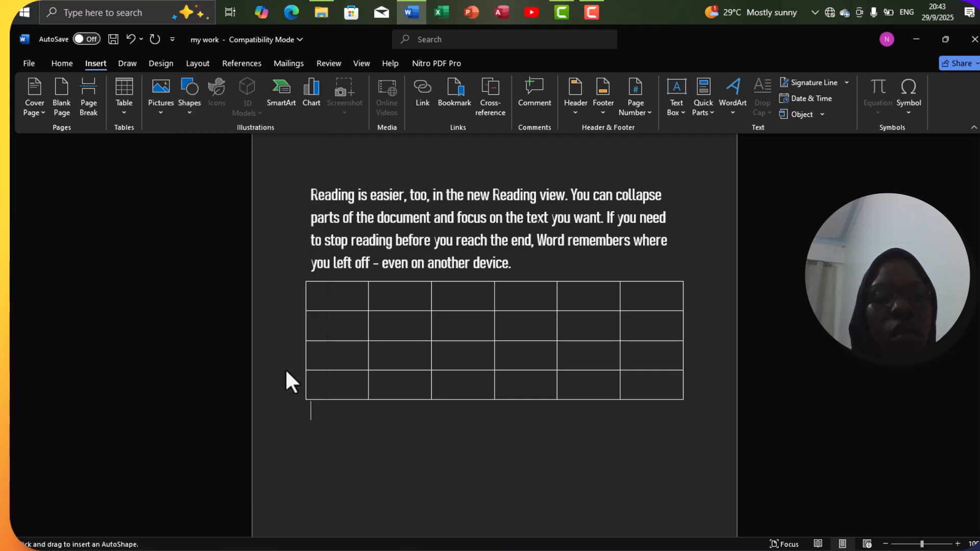
drag(338, 440, 427, 496)
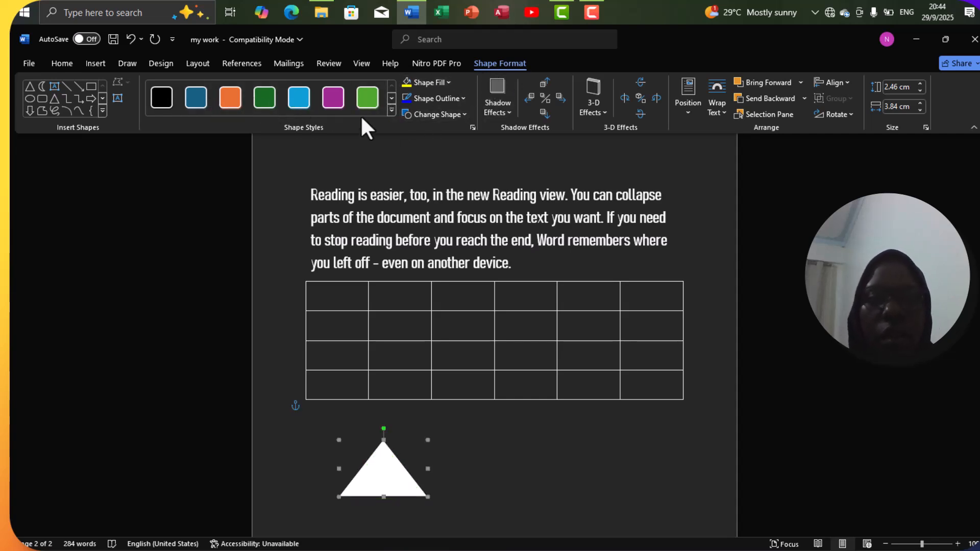
click(539, 421)
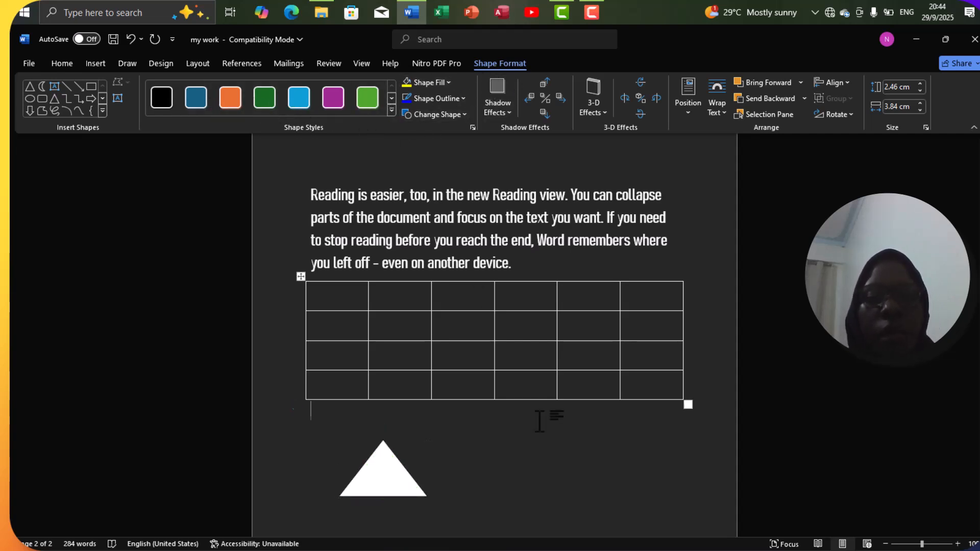
click(100, 60)
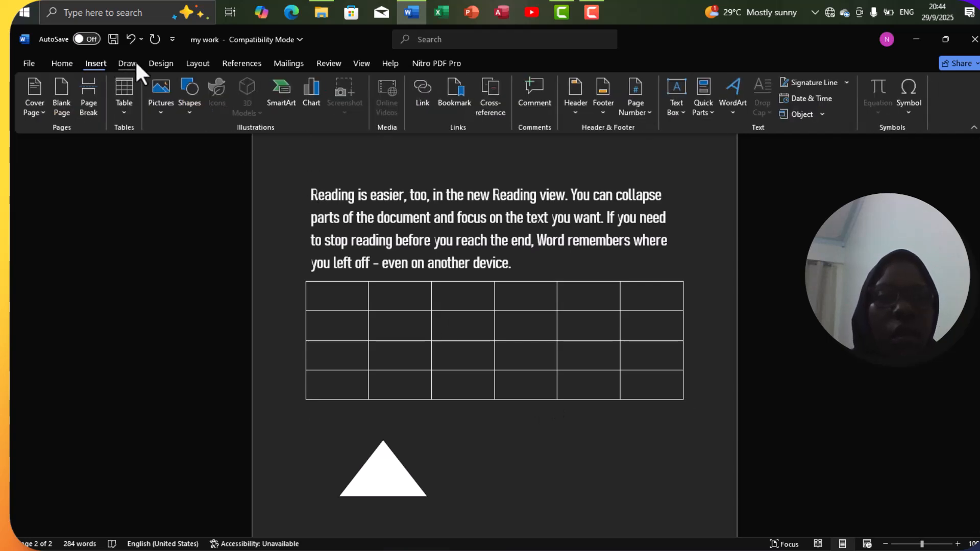
Step: Lay out the 'Online Video' and 'professionally produced' paragraphs in two columns
click(192, 61)
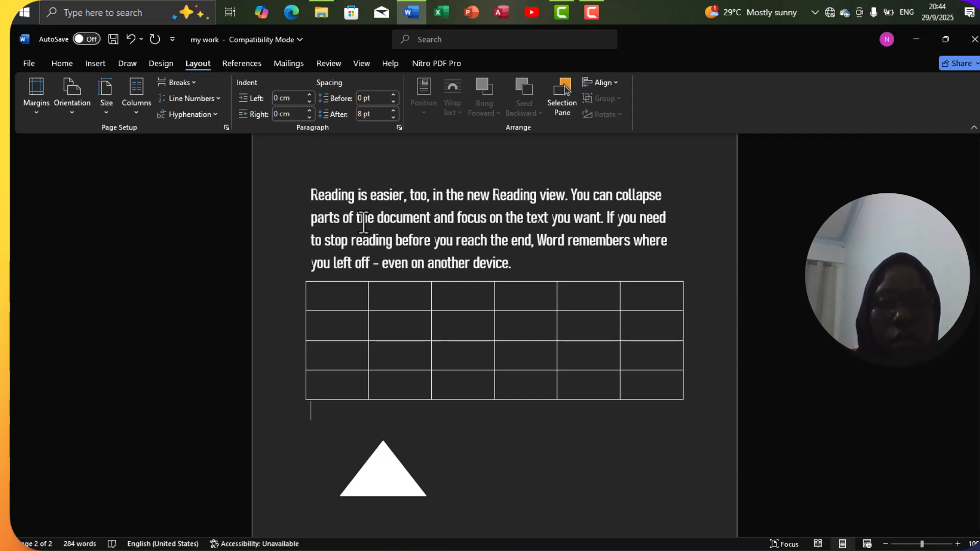
scroll(363, 223, up, 5)
scroll(363, 223, up, 9)
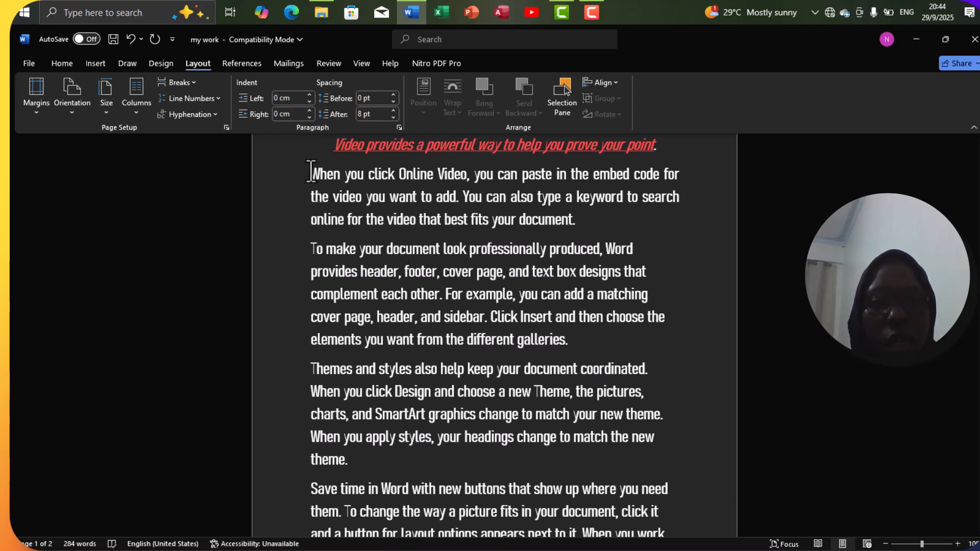
drag(313, 174, 551, 341)
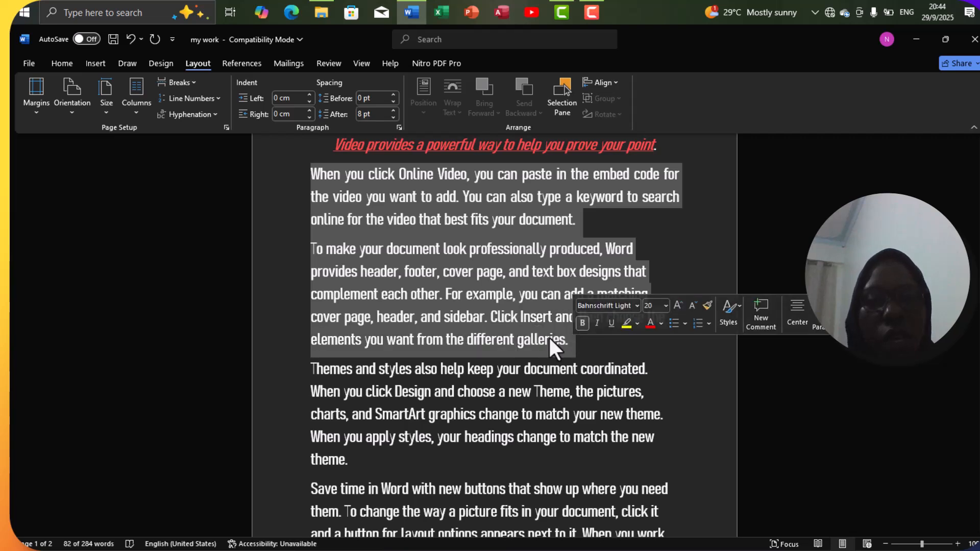
click(136, 108)
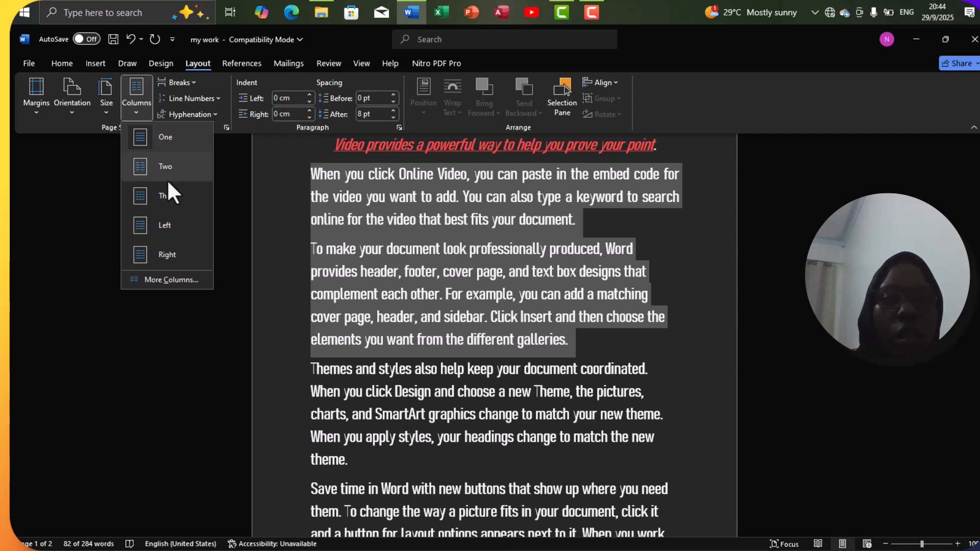
click(168, 167)
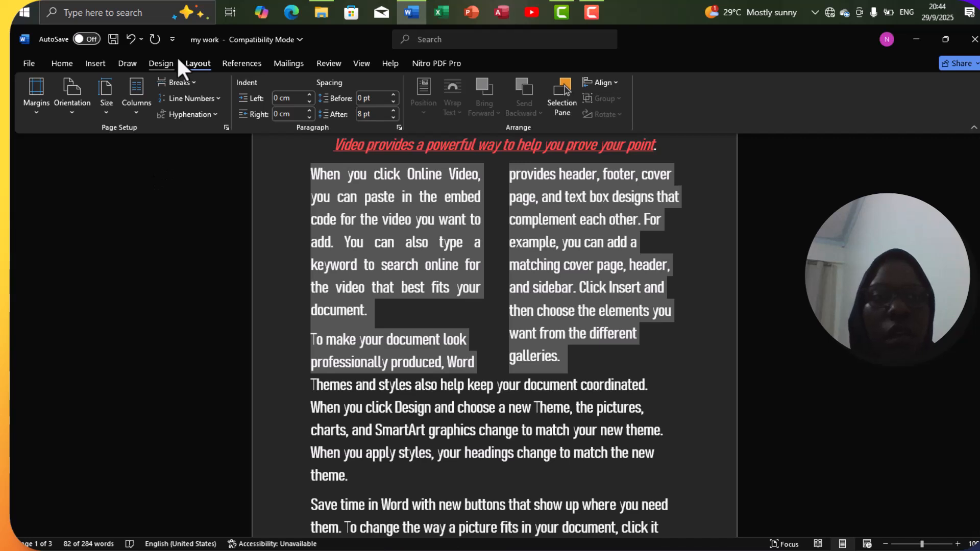
Step: Insert a Plain Number 1 page number at the top of the page
click(150, 65)
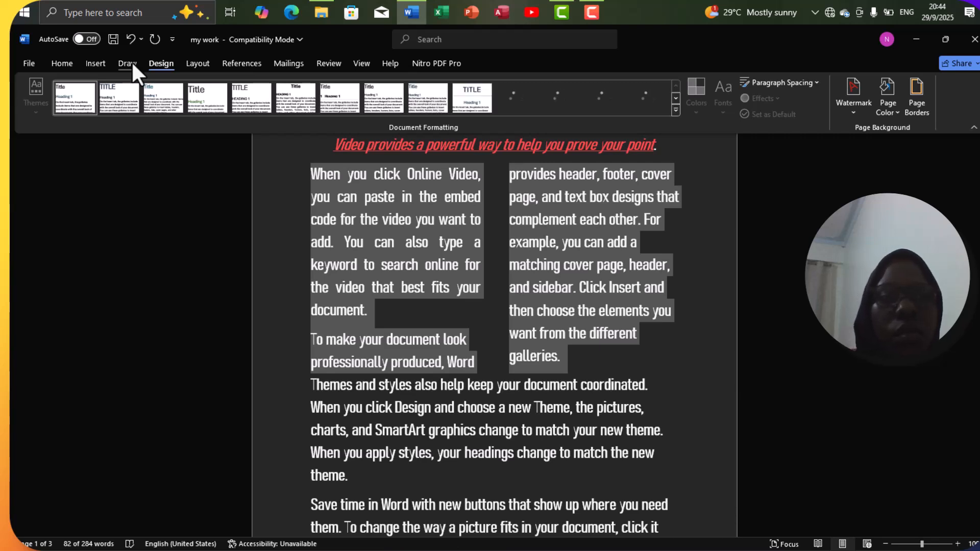
click(132, 63)
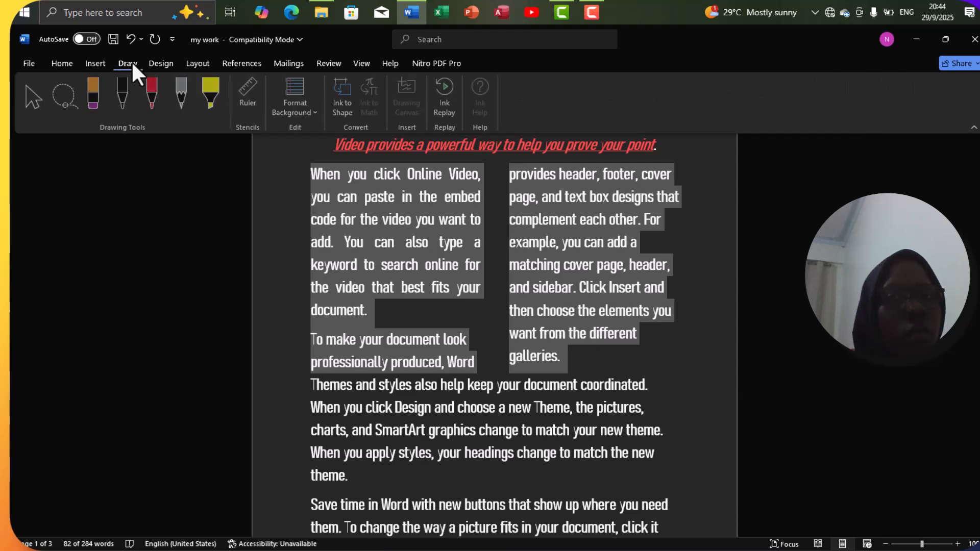
click(102, 62)
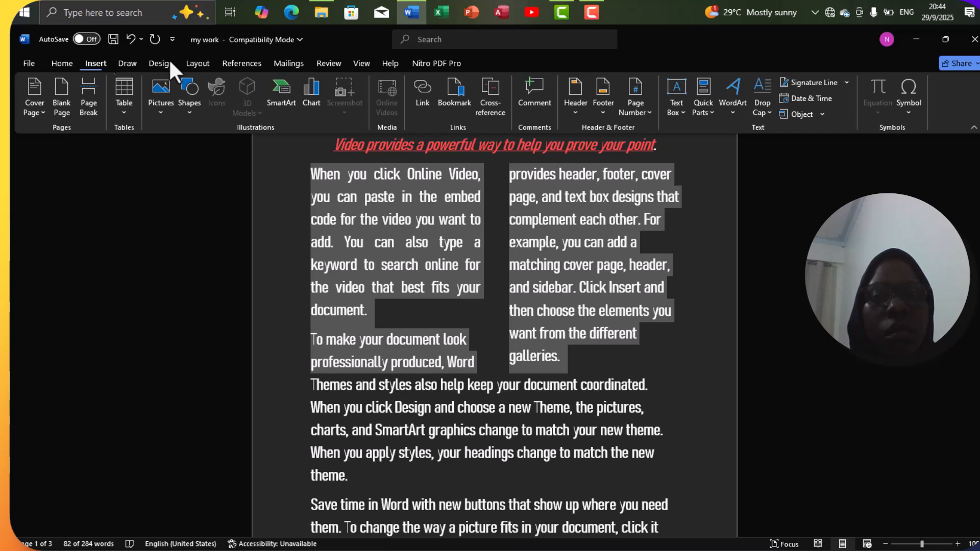
click(650, 109)
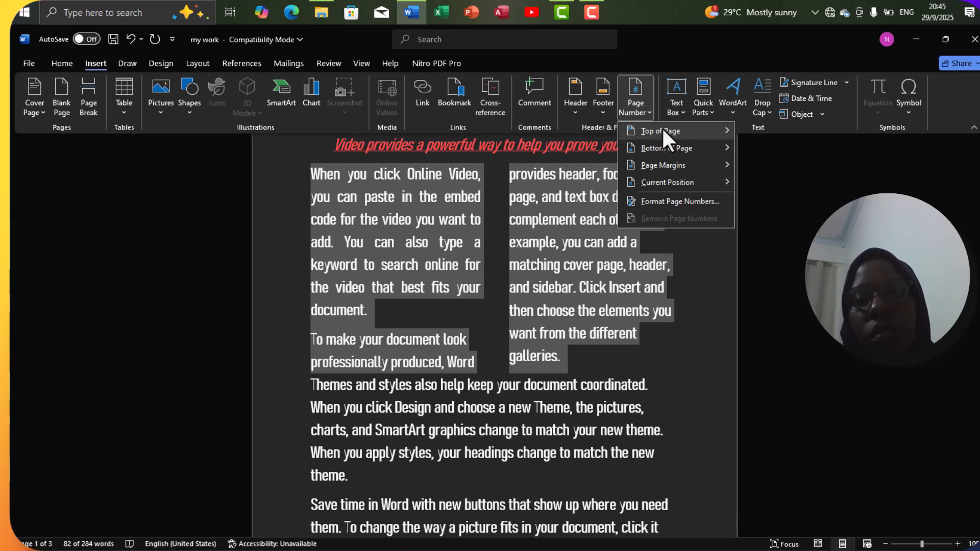
click(662, 128)
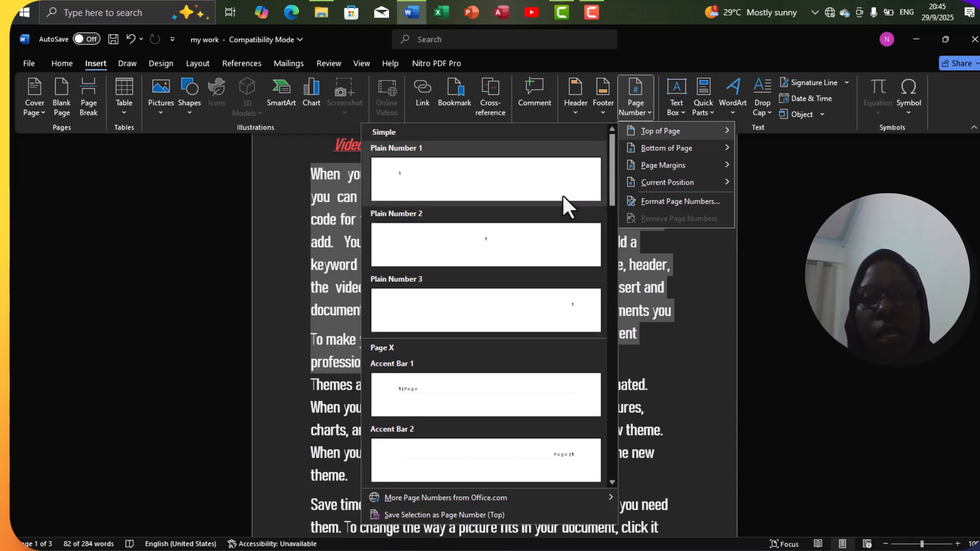
click(563, 195)
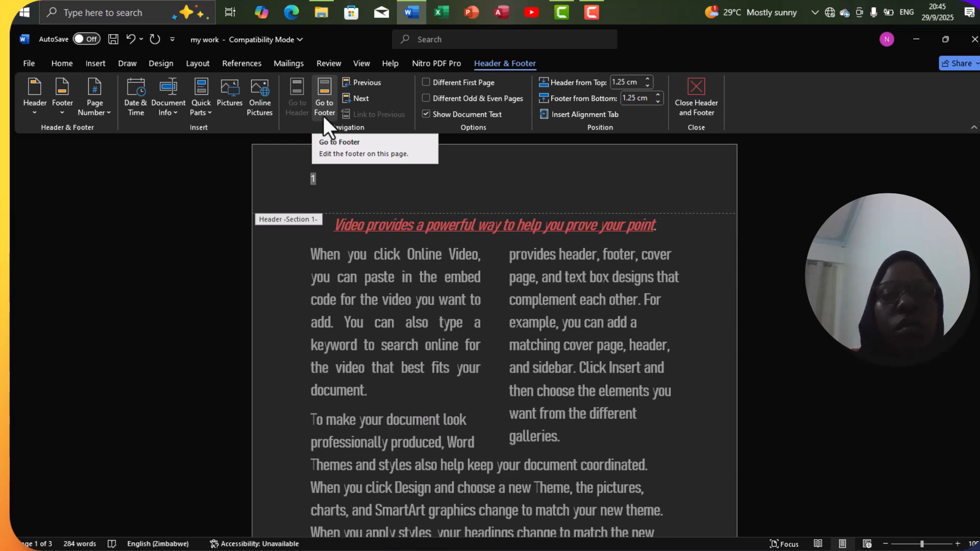
Step: Add 'my name' after the header page number and return to the body text
click(326, 181)
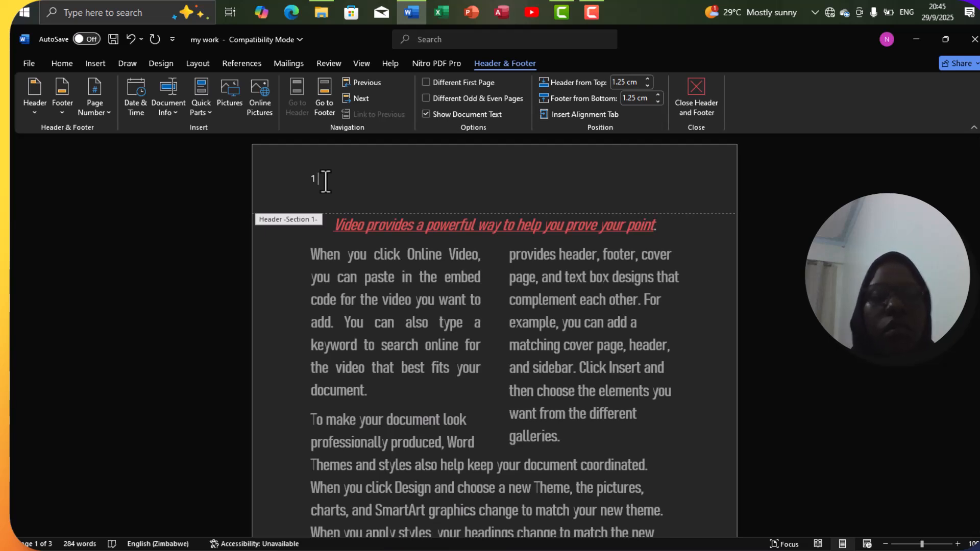
text(my name)
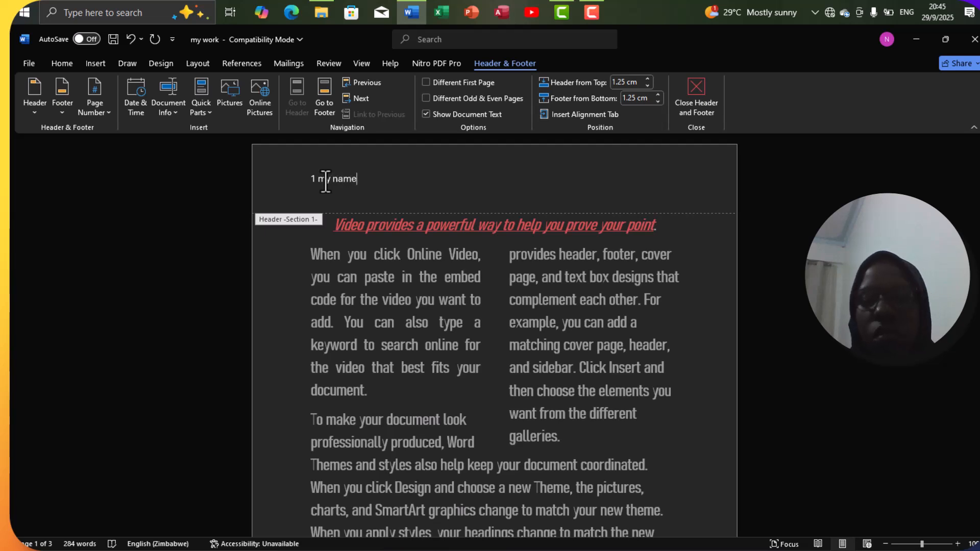
double_click(370, 296)
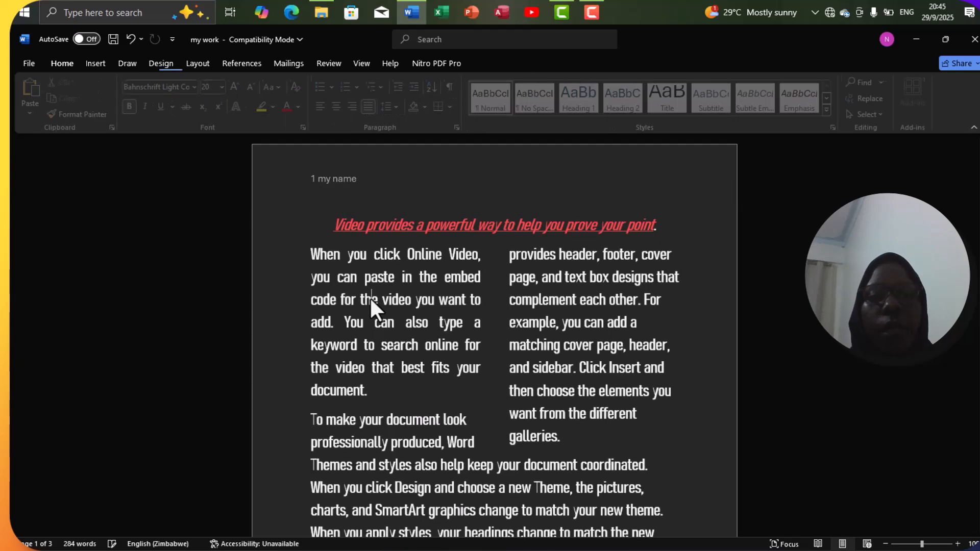